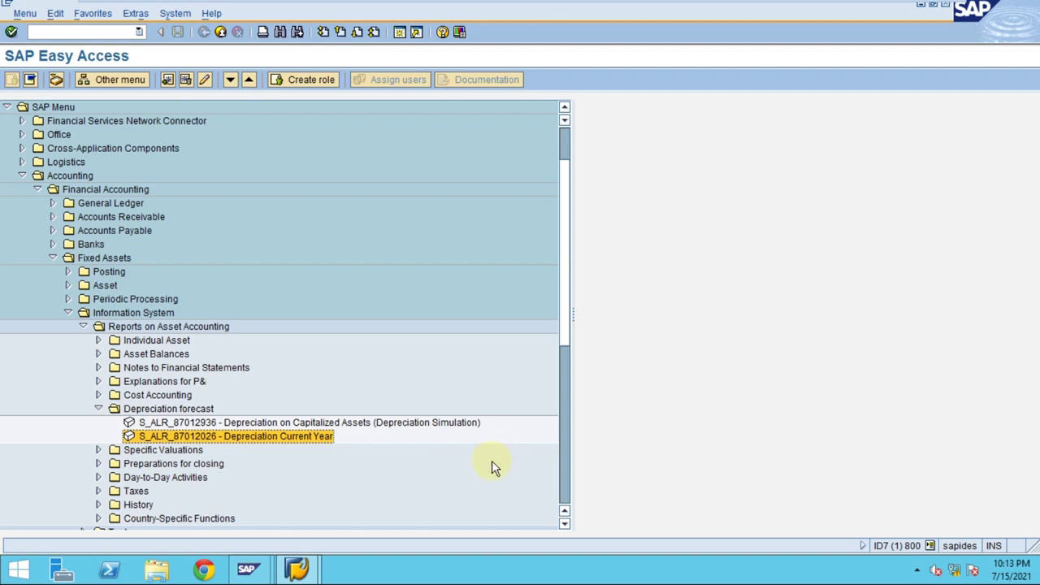
Collapse the Depreciation forecast folder, then annotate the menu path from Accounting down to it with numbered markers 1 to 6.
{"action": "left_click", "coordinate": [98, 409]}
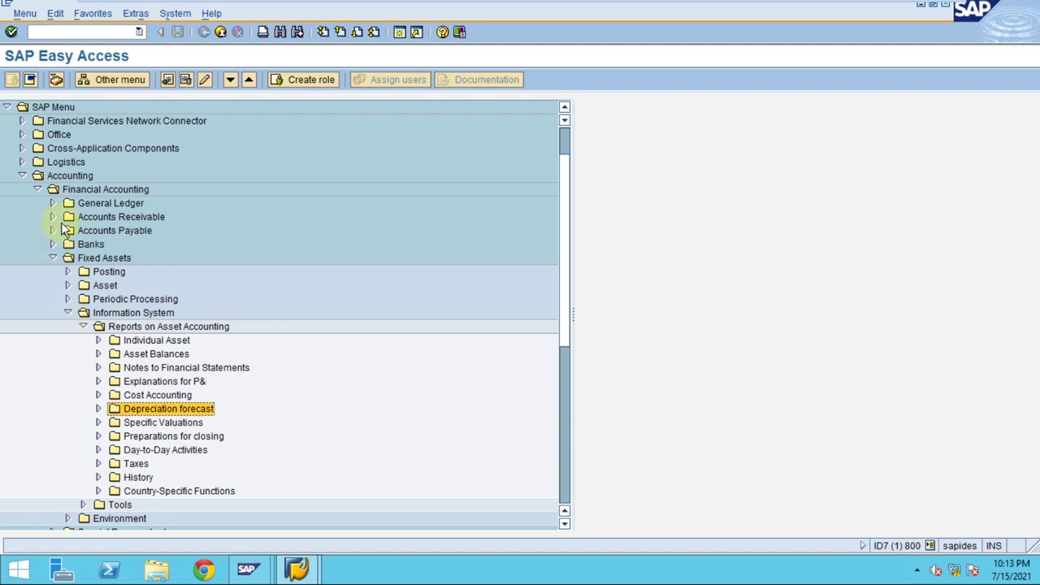
{"action": "left_click", "coordinate": [71, 175]}
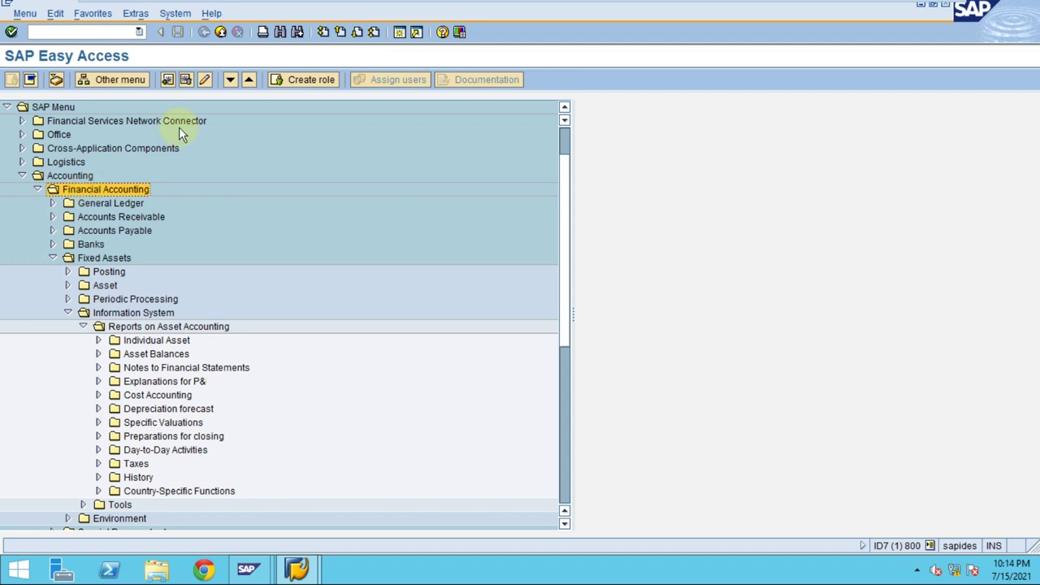
{"action": "mouse_move", "coordinate": [552, 4]}
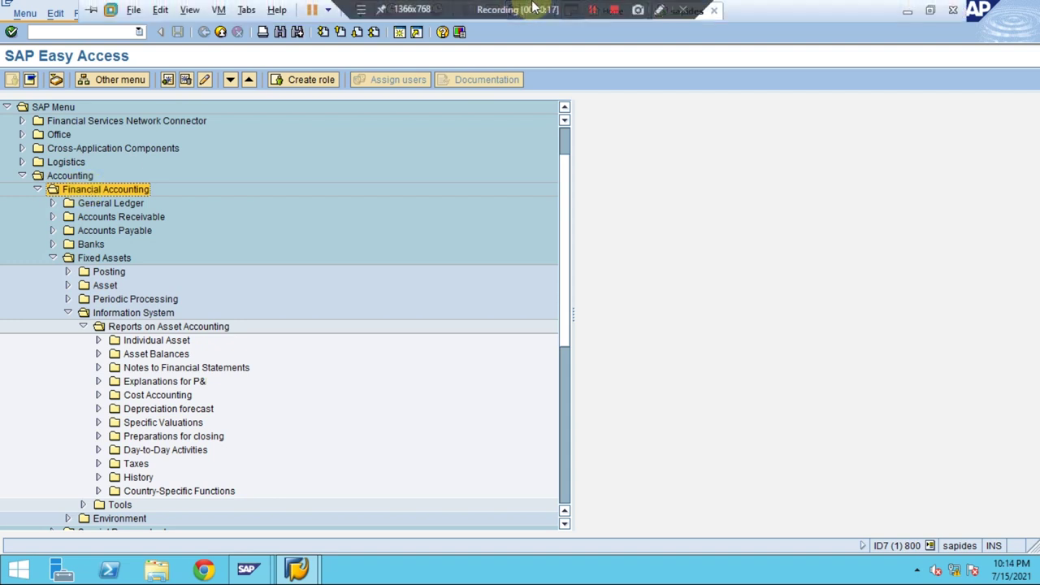
{"action": "left_click", "coordinate": [658, 9]}
{"action": "left_click", "coordinate": [1031, 172]}
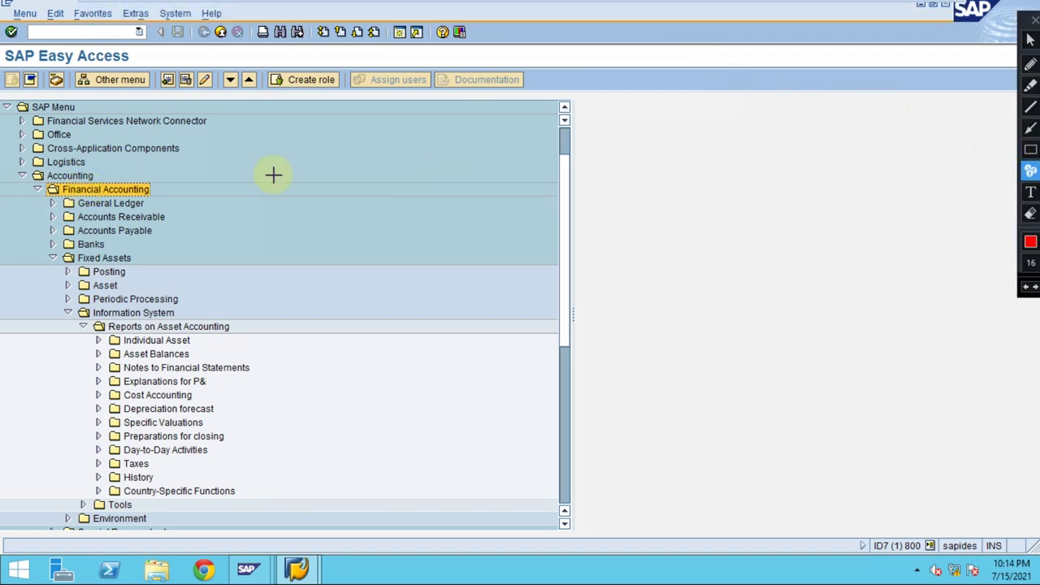
{"action": "left_click", "coordinate": [95, 172]}
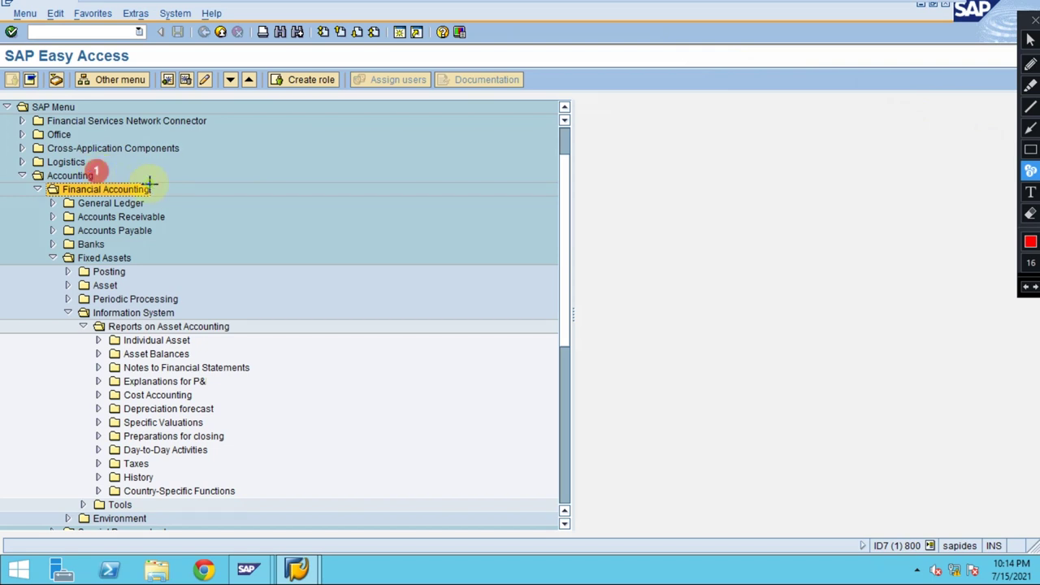
{"action": "left_click", "coordinate": [148, 183]}
{"action": "left_click", "coordinate": [124, 254]}
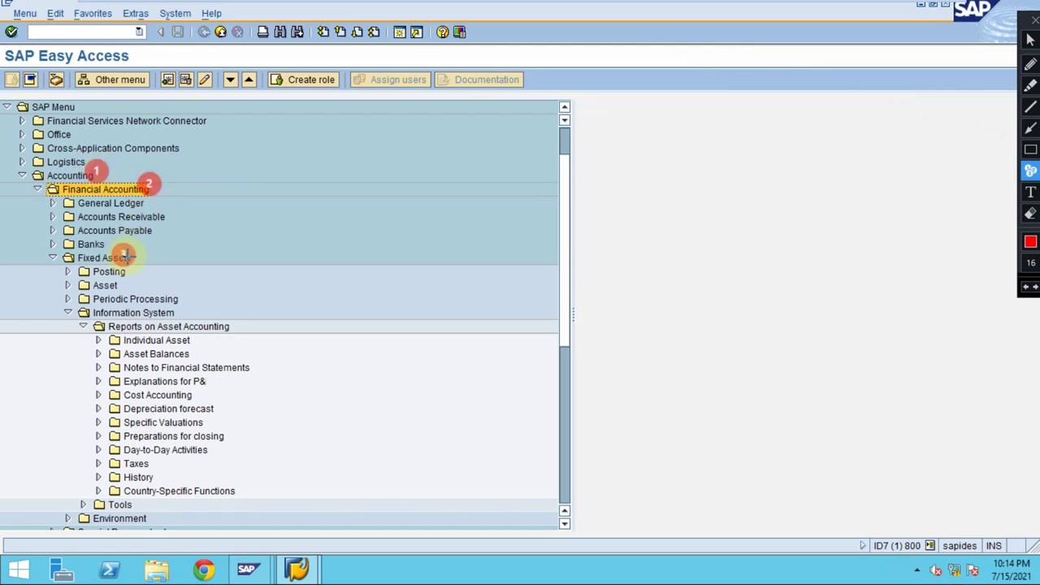
{"action": "left_click", "coordinate": [166, 309]}
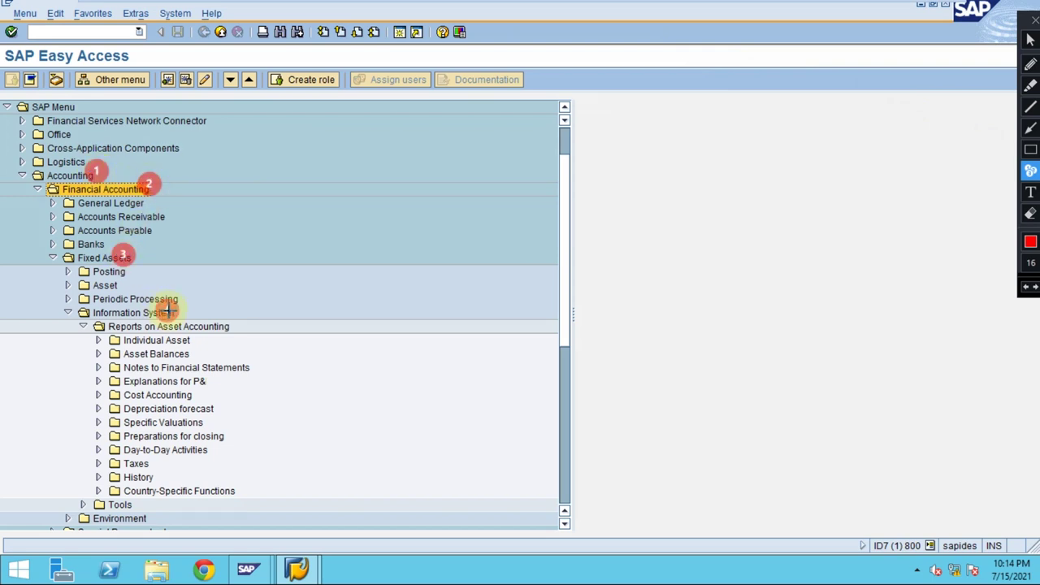
{"action": "left_click", "coordinate": [224, 326]}
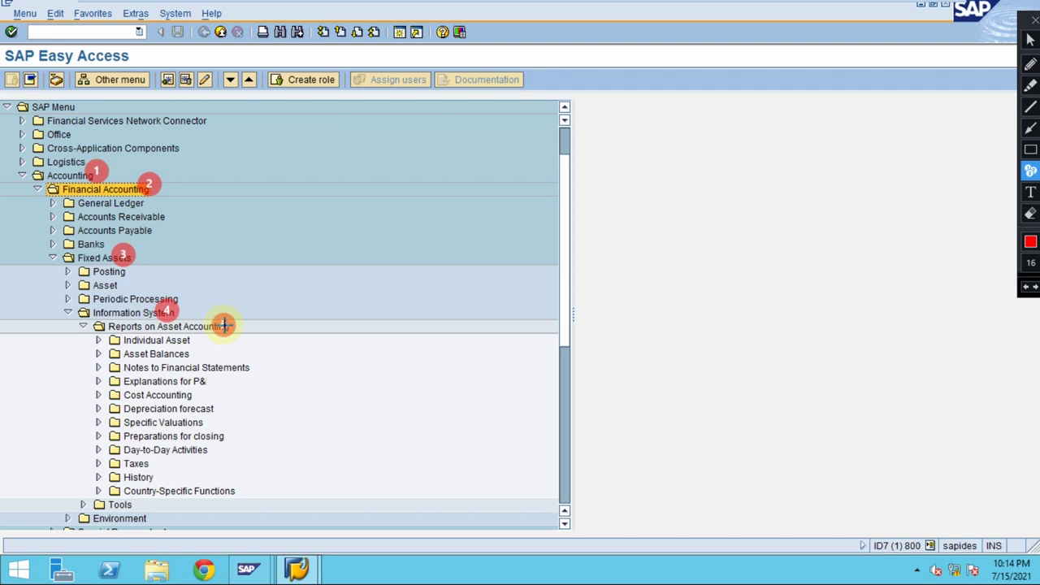
{"action": "left_click", "coordinate": [210, 404]}
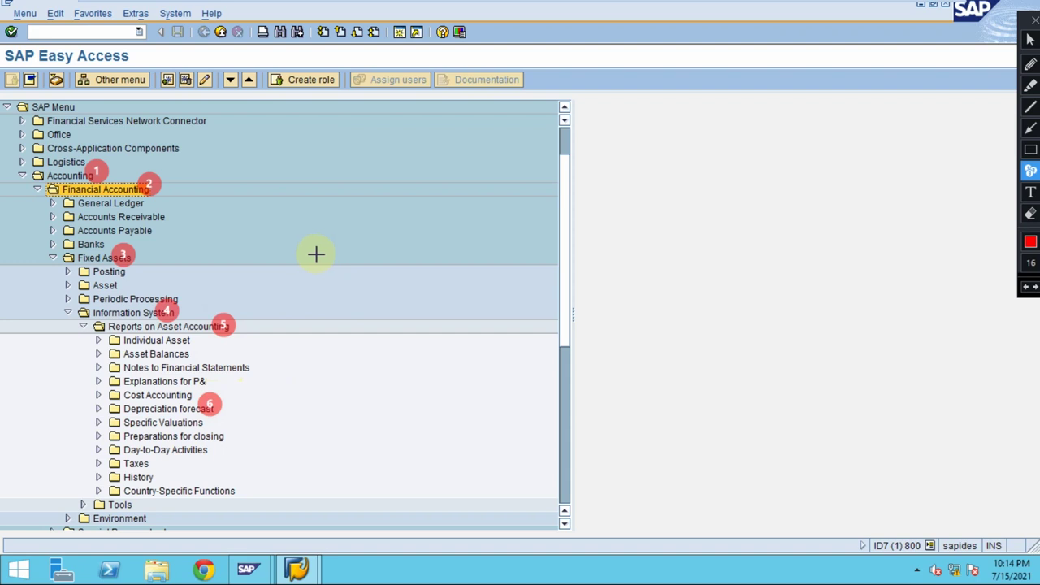
{"action": "key", "text": "Escape"}
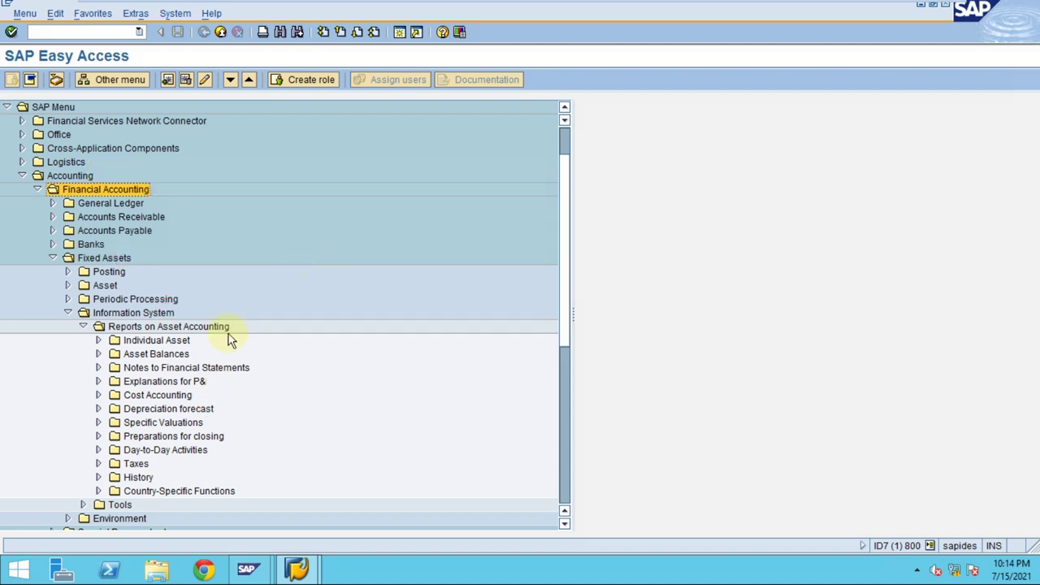
Expand the Depreciation forecast folder and open the report S_ALR_87012936 - Depreciation on Capitalized Assets (Depreciation Simulation).
{"action": "left_click", "coordinate": [97, 411]}
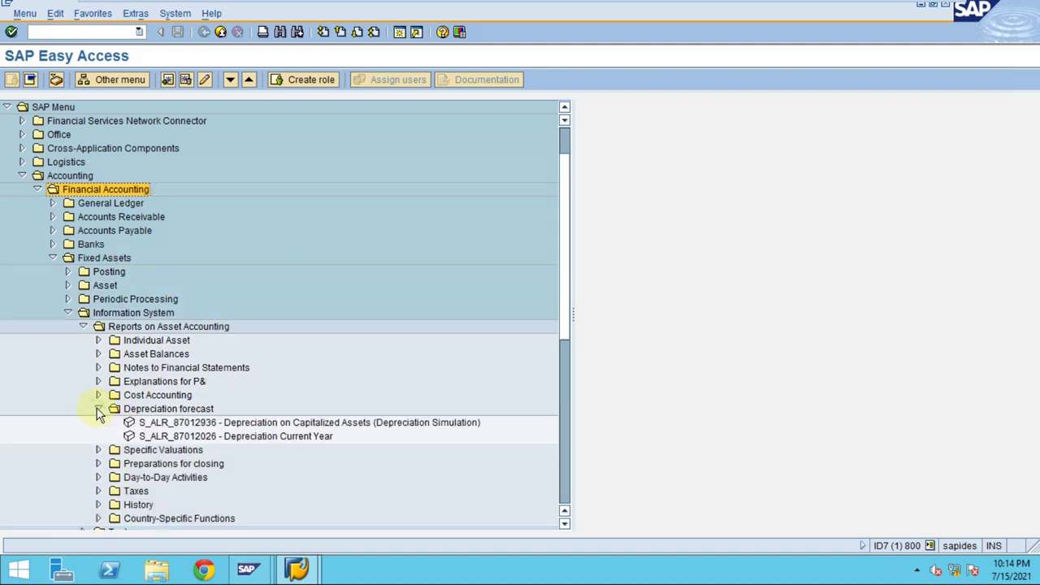
{"action": "left_click", "coordinate": [261, 426]}
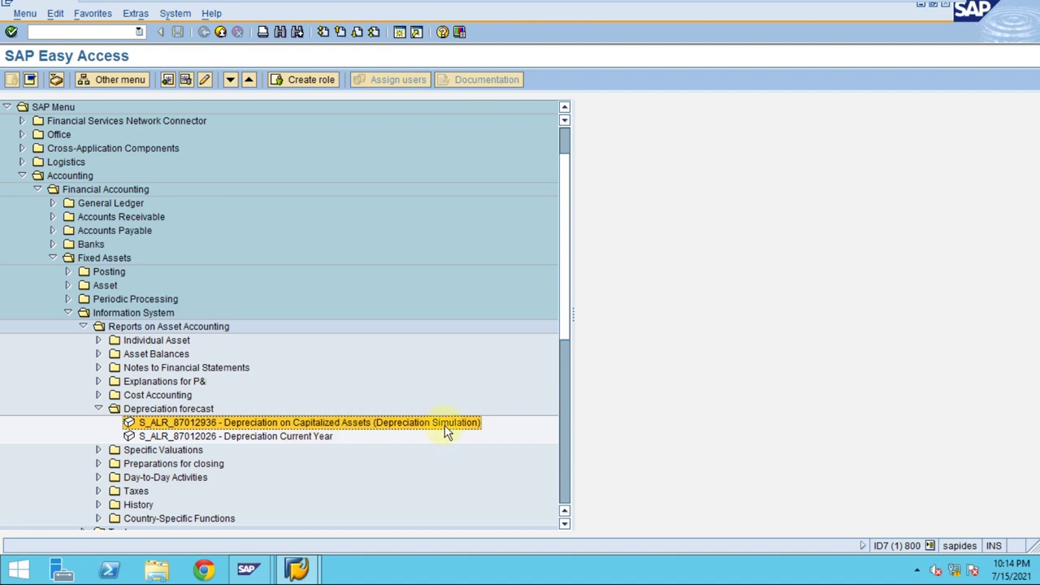
{"action": "left_click", "coordinate": [254, 441]}
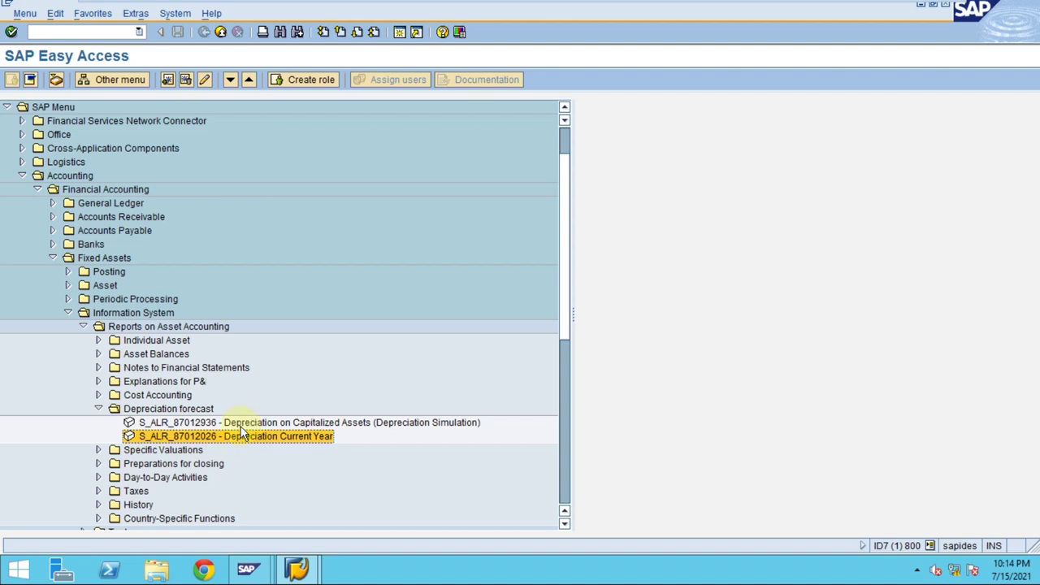
{"action": "left_click", "coordinate": [231, 424]}
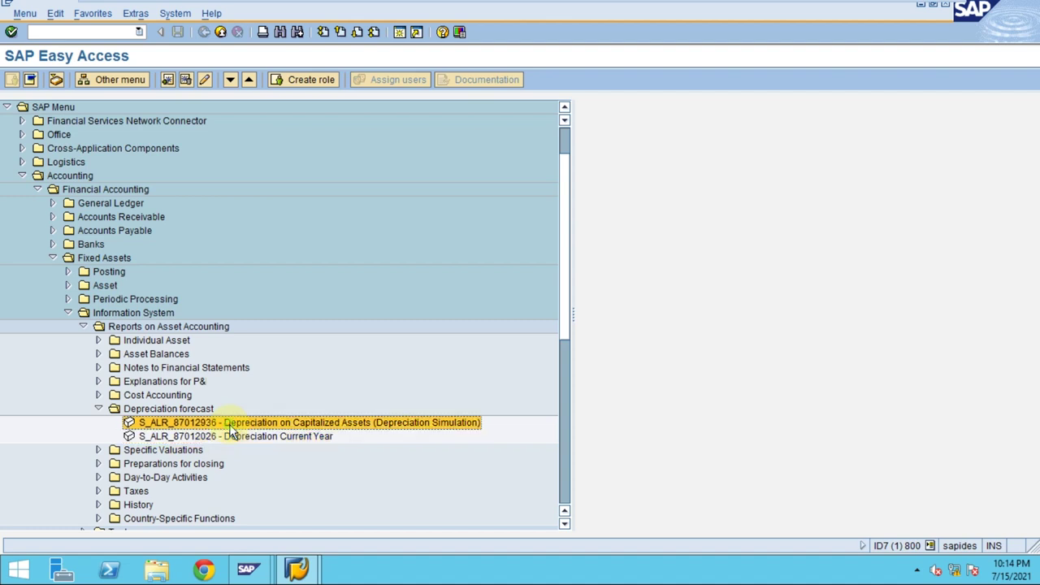
{"action": "left_click", "coordinate": [227, 438]}
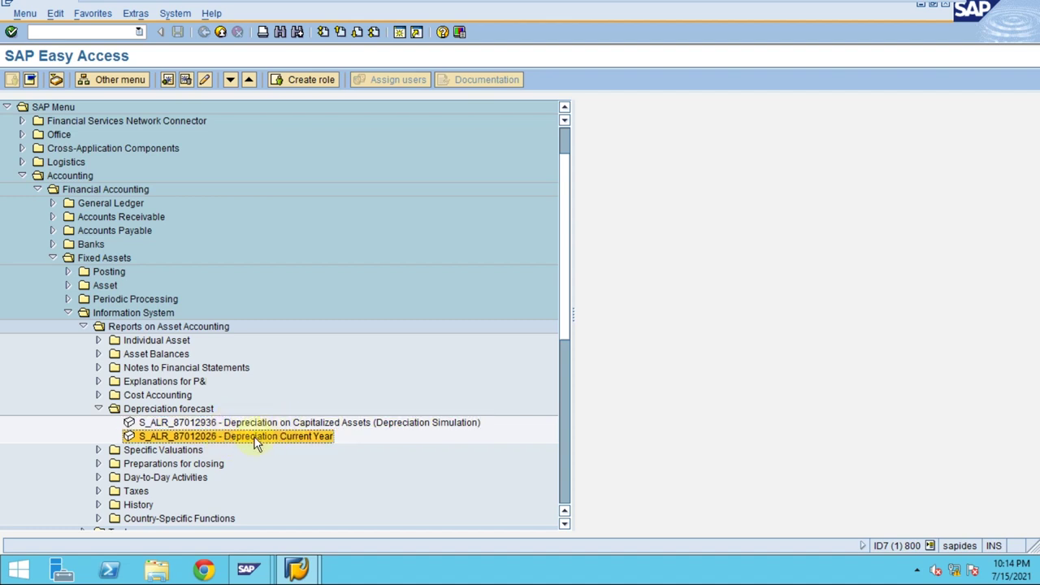
{"action": "left_click", "coordinate": [253, 424]}
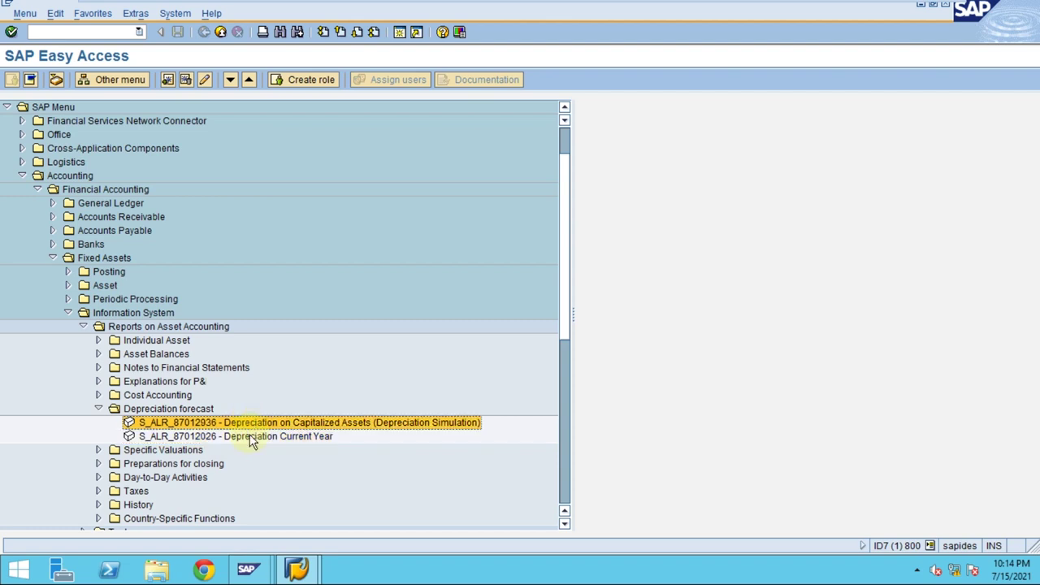
{"action": "left_click", "coordinate": [249, 437]}
{"action": "left_click", "coordinate": [248, 424]}
{"action": "left_click", "coordinate": [254, 438]}
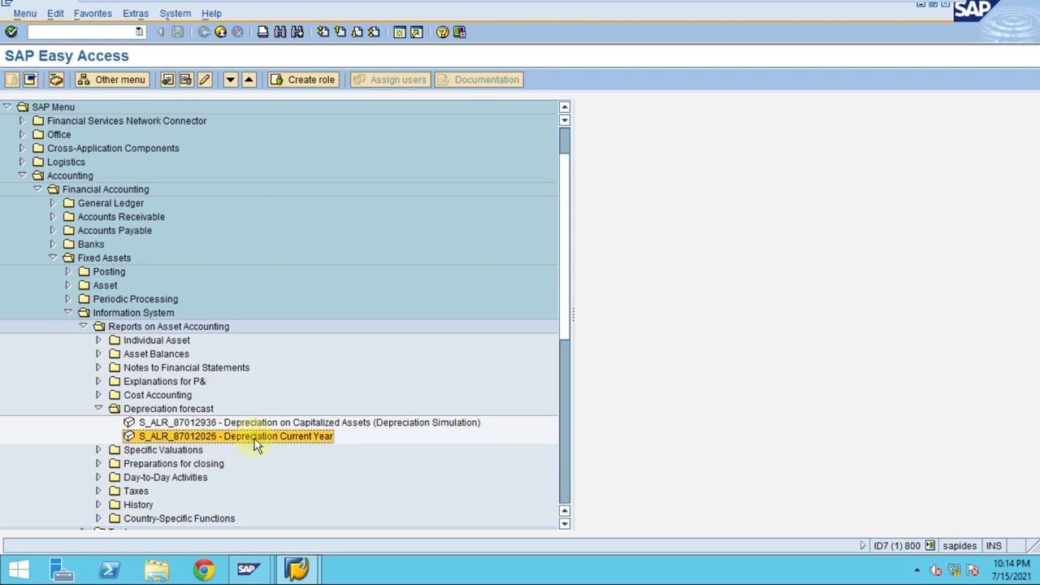
{"action": "left_click", "coordinate": [250, 422]}
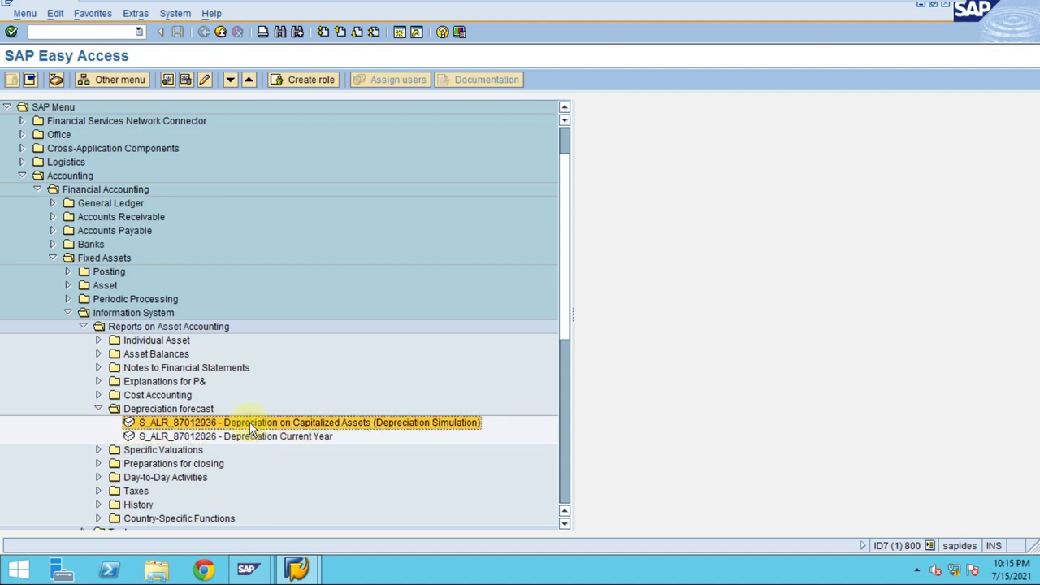
{"action": "double_click", "coordinate": [249, 422]}
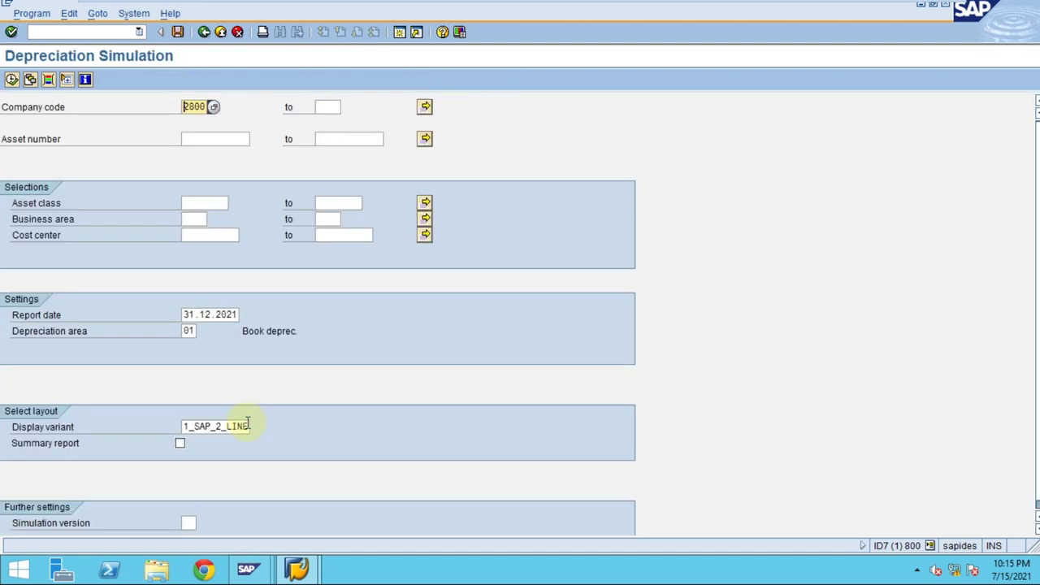
Set the report date to 31.12.2025 and execute the depreciation simulation.
{"action": "left_click", "coordinate": [186, 314]}
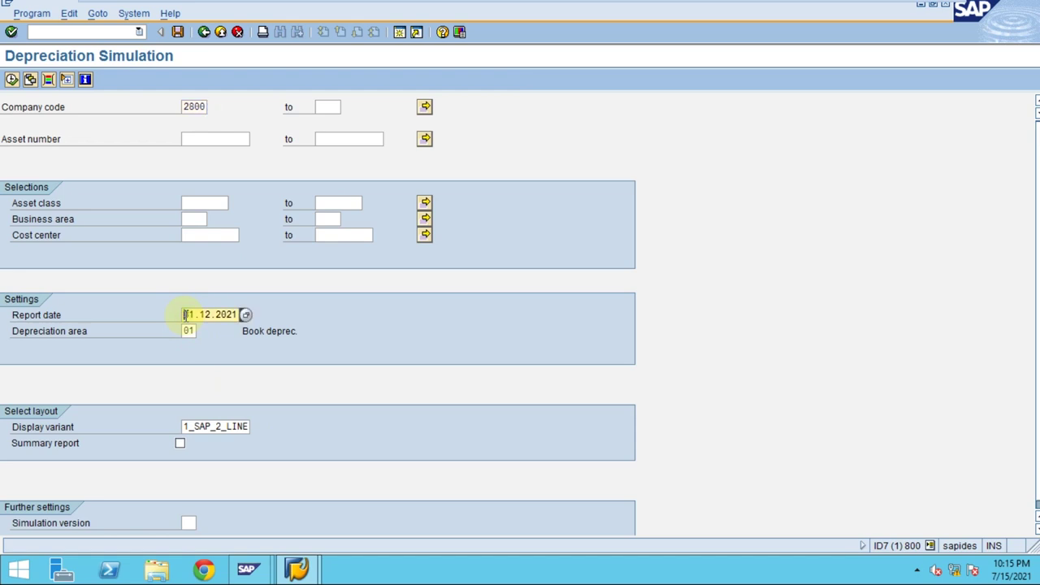
{"action": "left_click_drag", "start_coordinate": [185, 315], "coordinate": [240, 312]}
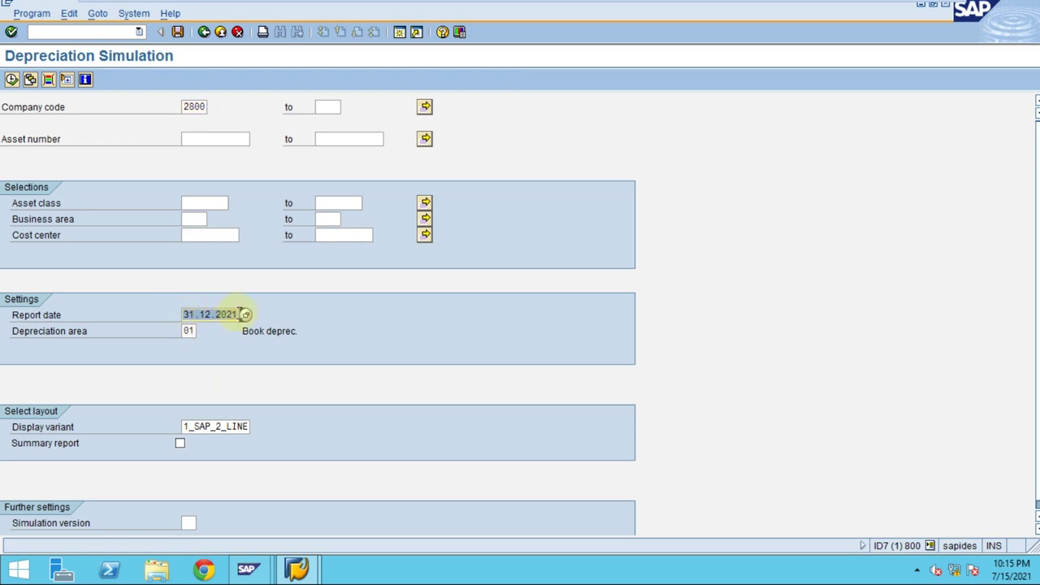
{"action": "key", "text": "BackSpace"}
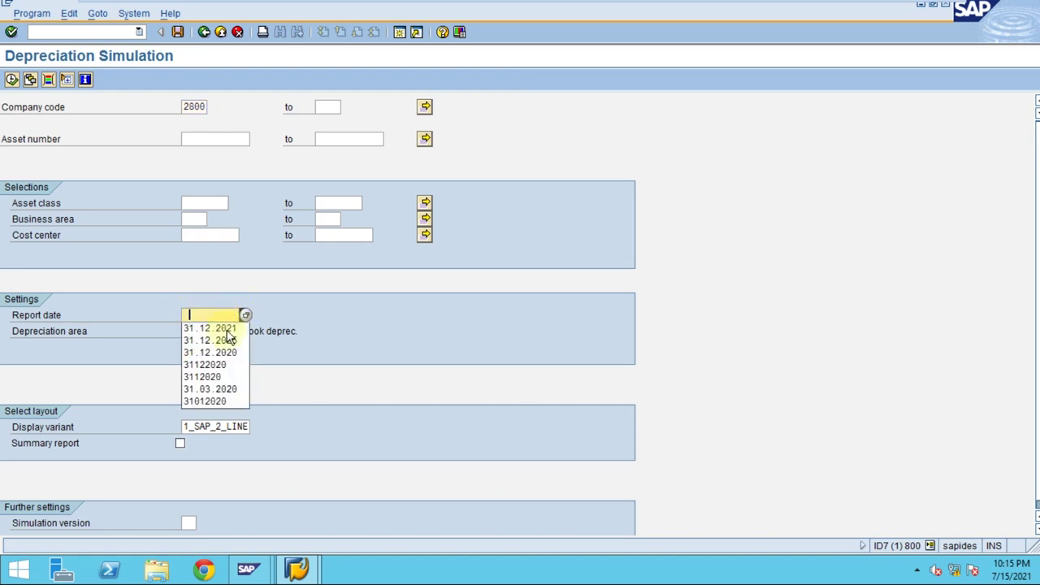
{"action": "left_click", "coordinate": [225, 330]}
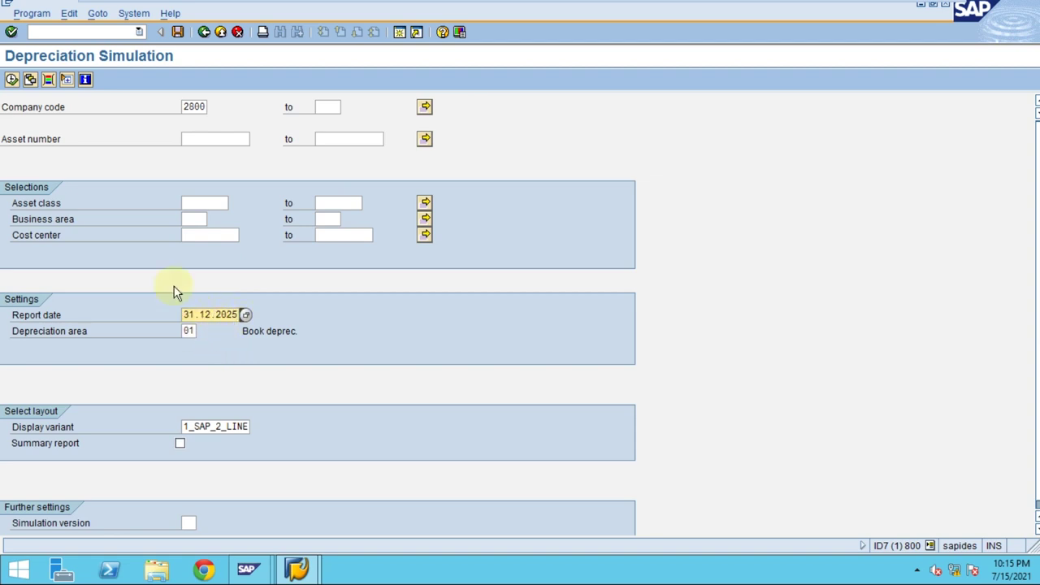
{"action": "left_click", "coordinate": [11, 81]}
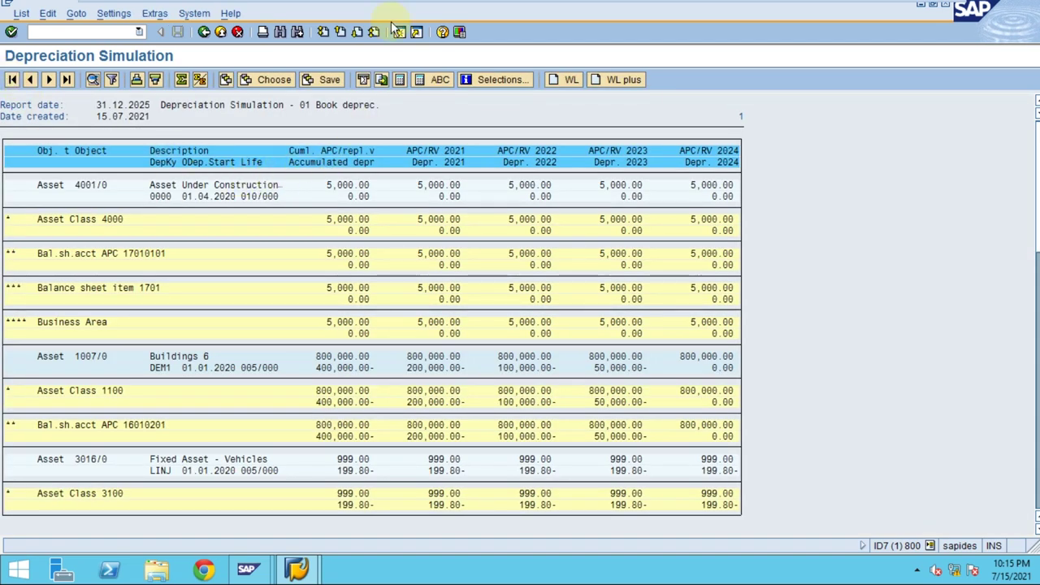
Outline the report's value column headers, from cumulative APC to APC/RV 2024, with an annotation rectangle.
{"action": "mouse_move", "coordinate": [487, 4]}
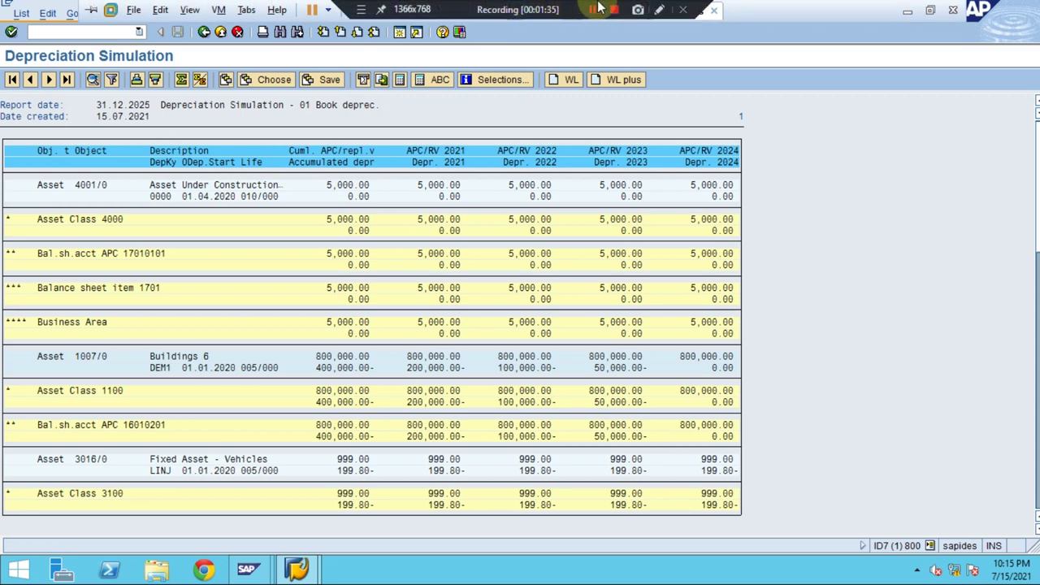
{"action": "left_click", "coordinate": [661, 10]}
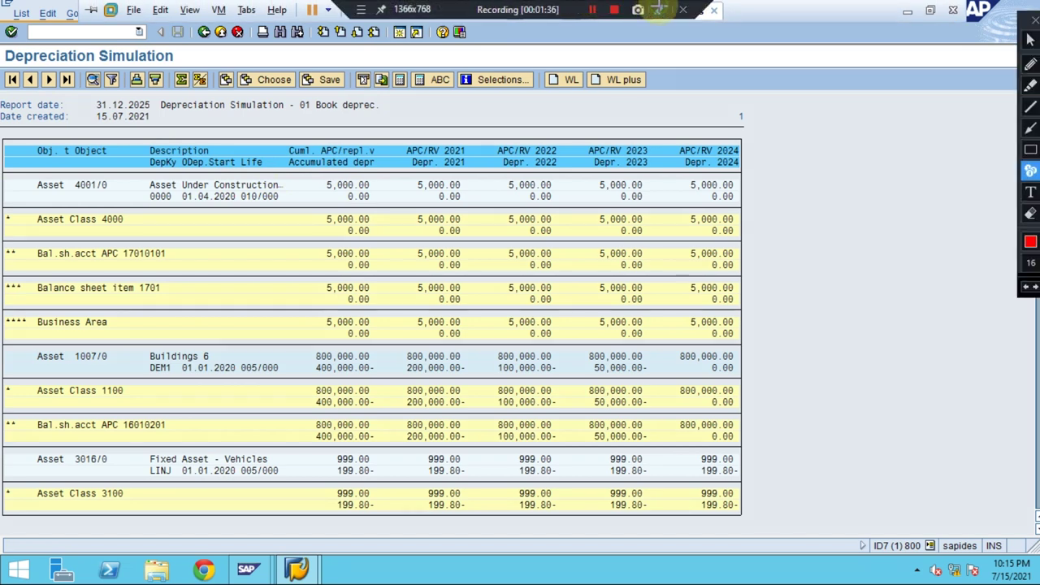
{"action": "left_click", "coordinate": [1031, 151]}
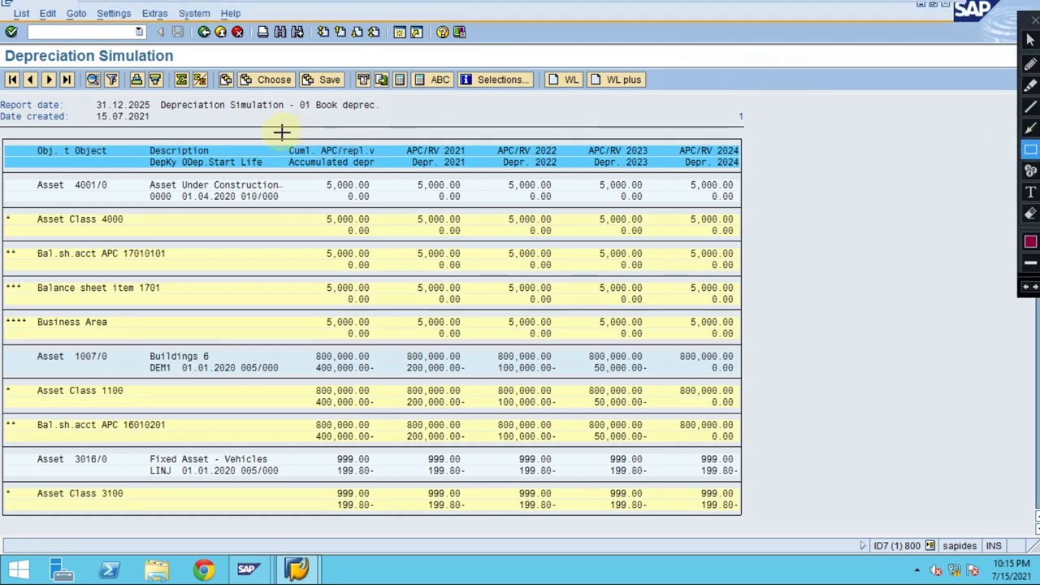
{"action": "mouse_move", "coordinate": [280, 132]}
{"action": "left_mouse_down"}
{"action": "mouse_move", "coordinate": [365, 165]}
{"action": "mouse_move", "coordinate": [755, 176]}
{"action": "left_mouse_up"}
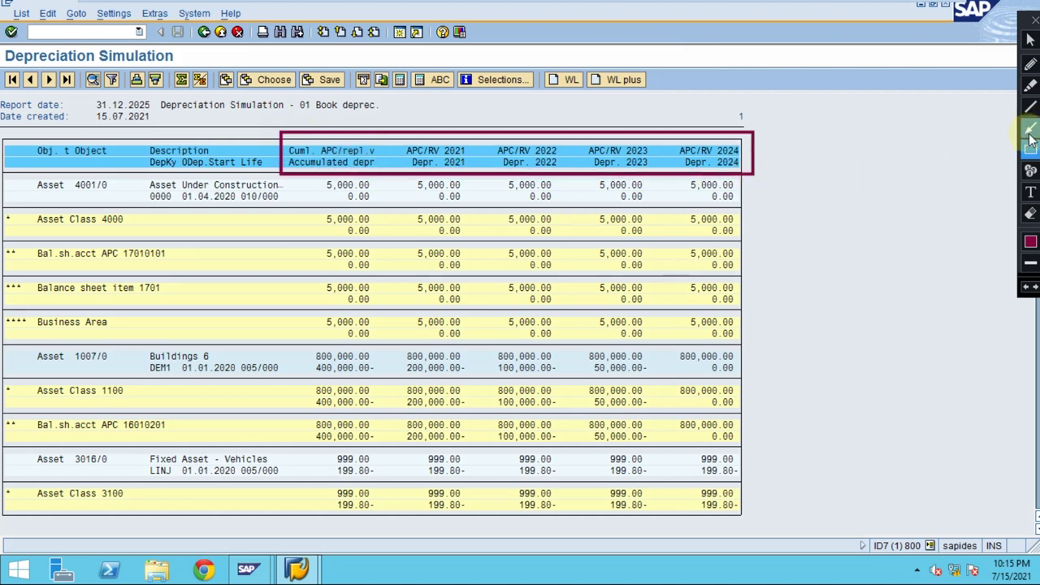
Place numbered markers 1 to 5 above the cumulative, 2021, 2022, 2023 and 2024 value columns.
{"action": "left_click", "coordinate": [1031, 171]}
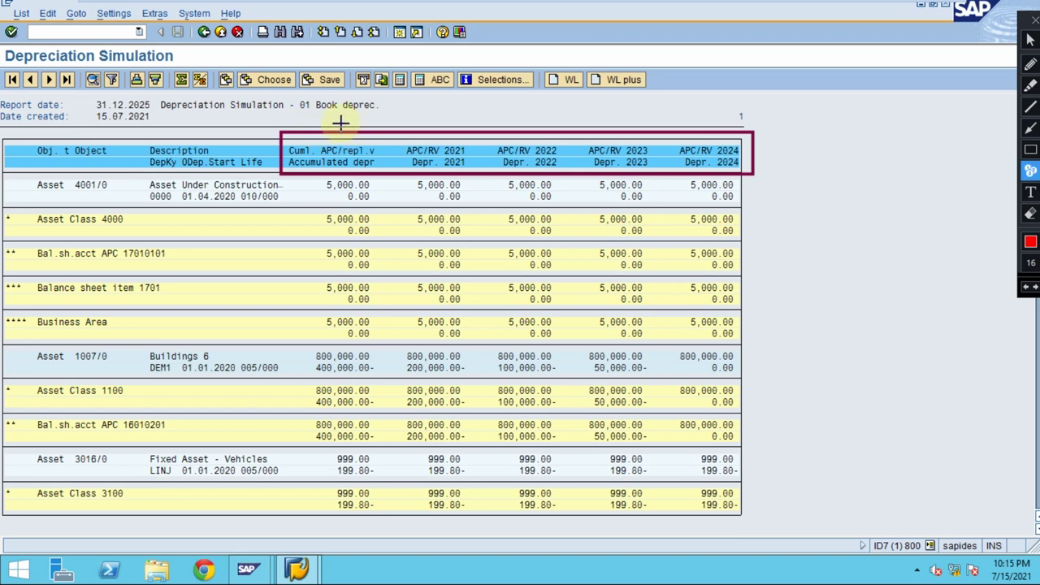
{"action": "left_click", "coordinate": [335, 121]}
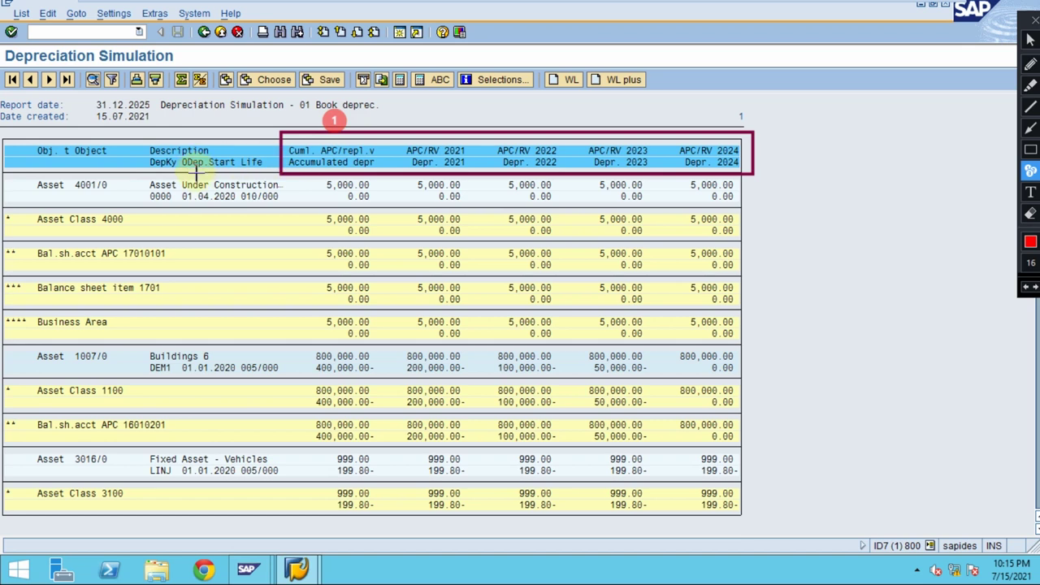
{"action": "left_click", "coordinate": [438, 122]}
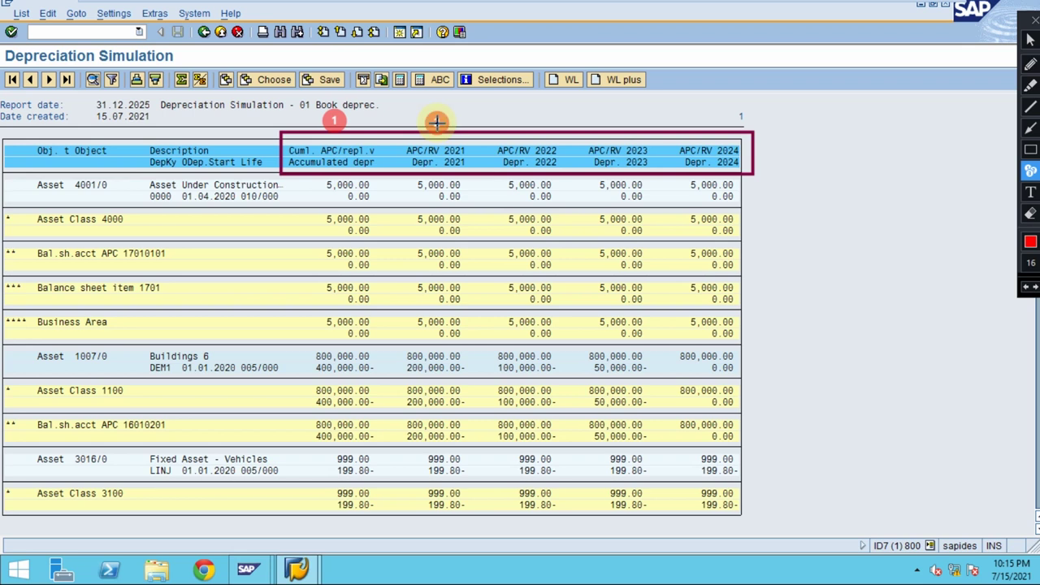
{"action": "left_click", "coordinate": [529, 122]}
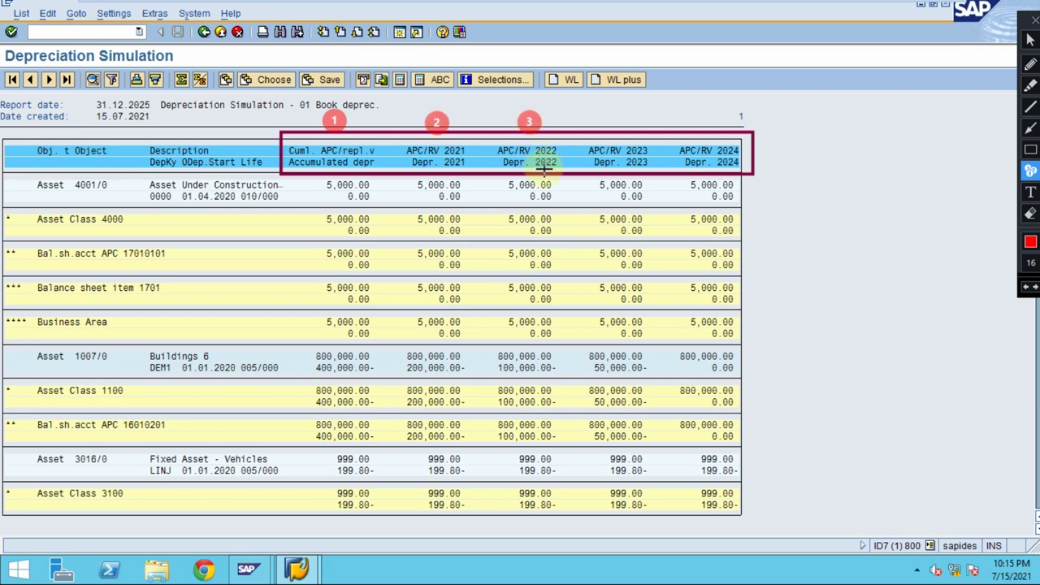
{"action": "left_click", "coordinate": [615, 121]}
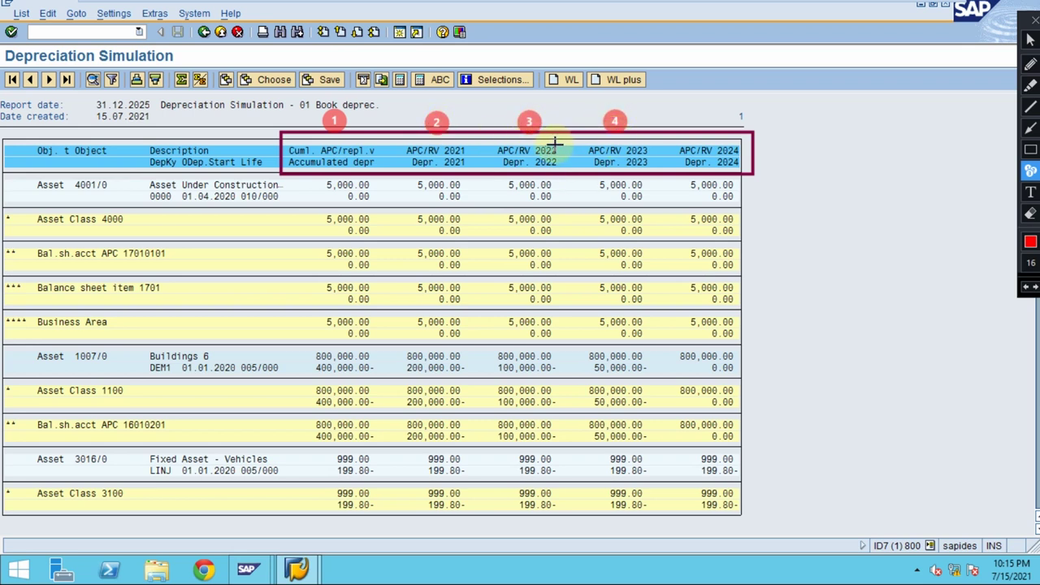
{"action": "left_click", "coordinate": [708, 123]}
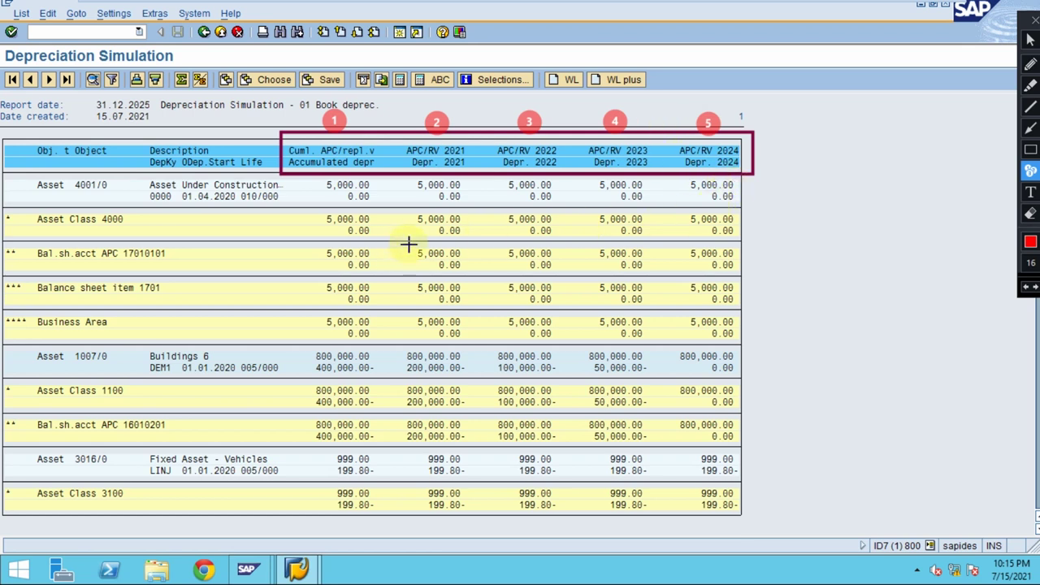
Outline the report date and the asset under construction's depreciation start date with rectangles, and clear the annotations.
{"action": "left_click", "coordinate": [1031, 152]}
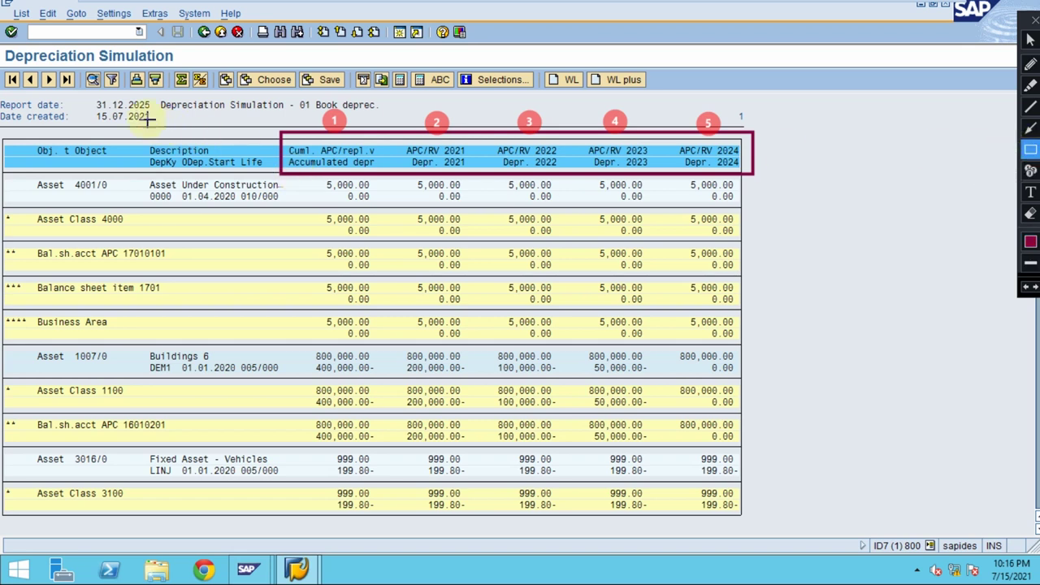
{"action": "left_click_drag", "start_coordinate": [85, 99], "coordinate": [157, 122]}
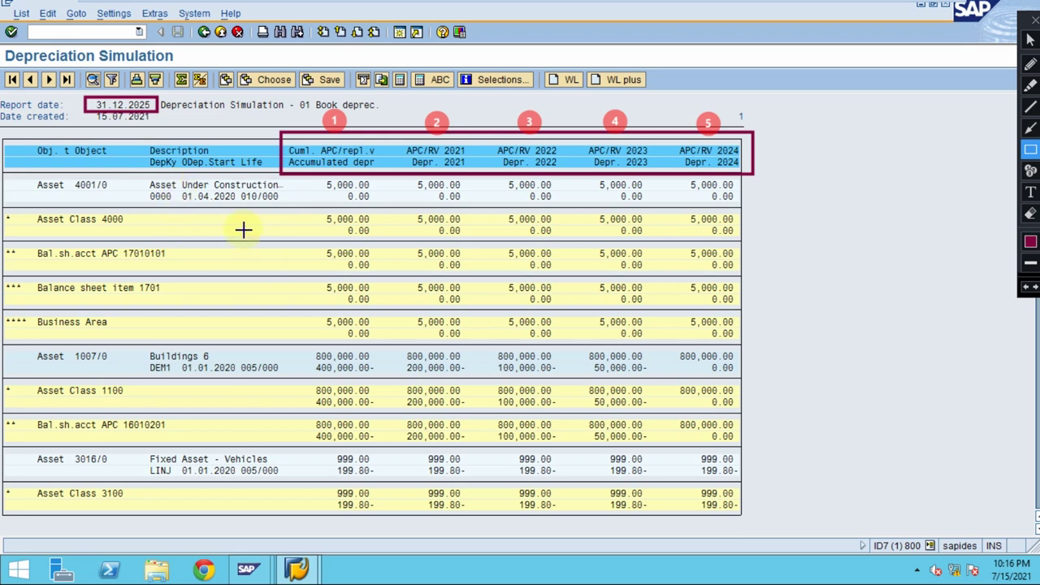
{"action": "left_click_drag", "start_coordinate": [181, 190], "coordinate": [241, 208]}
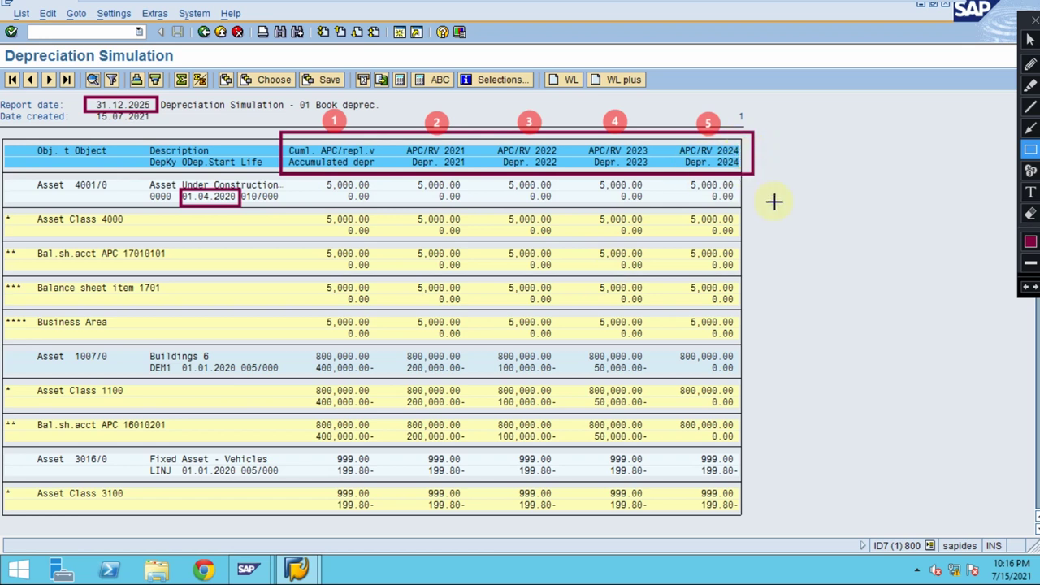
{"action": "key", "text": "Escape"}
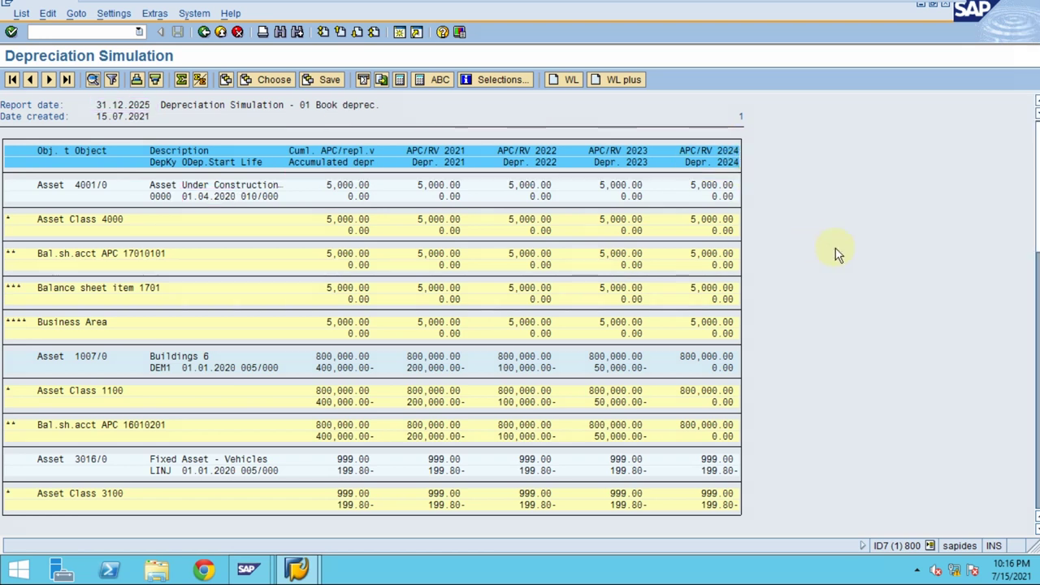
Outline the details of asset 1007/0 Buildings 6 and its row of yearly depreciation values with annotation rectangles.
{"action": "scroll", "coordinate": [372, 341], "scroll_direction": "down", "scroll_amount": 3}
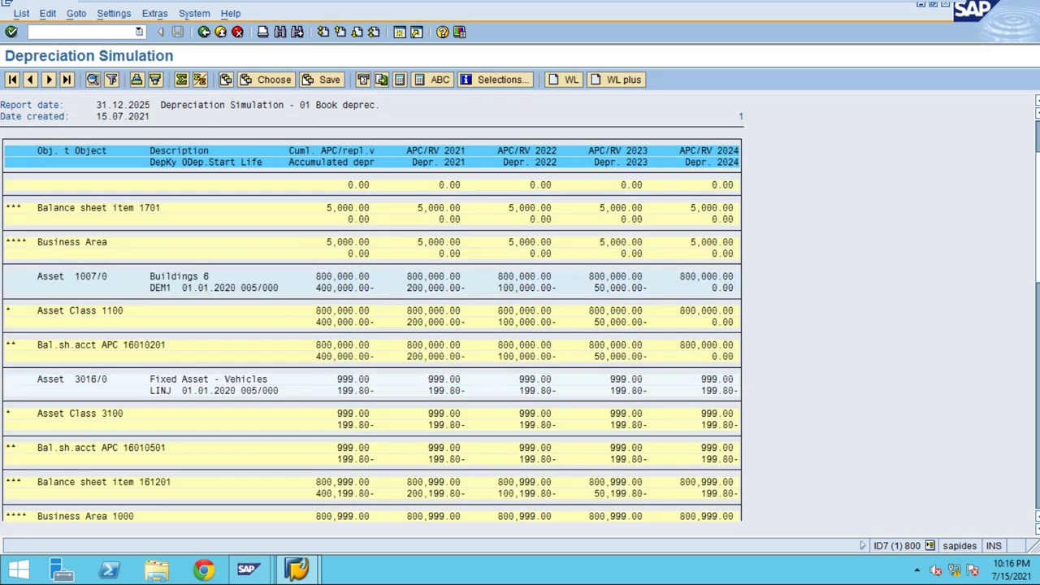
{"action": "scroll", "coordinate": [1037, 245], "scroll_direction": "up", "scroll_amount": 3}
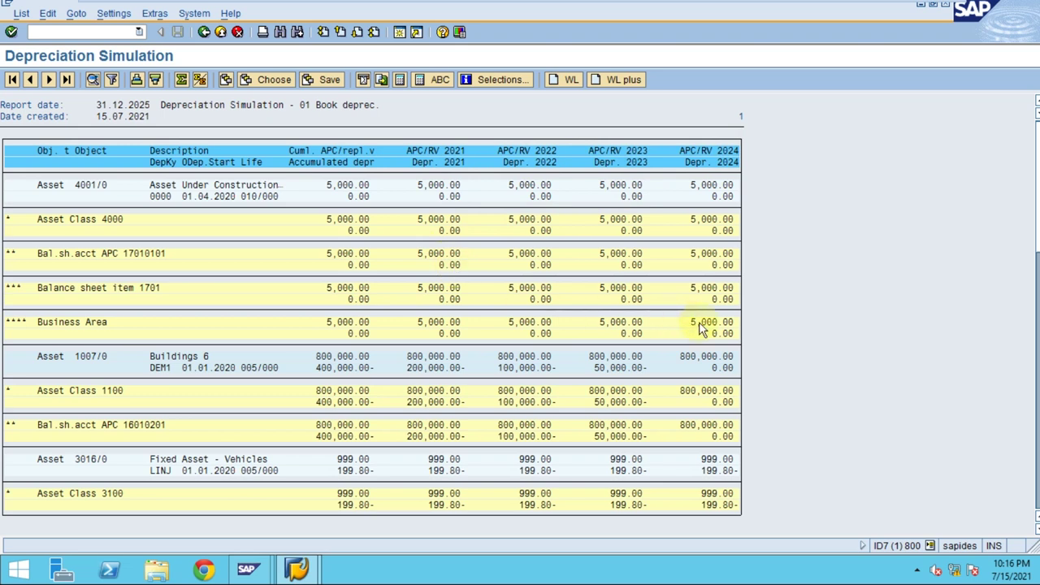
{"action": "left_click", "coordinate": [319, 368]}
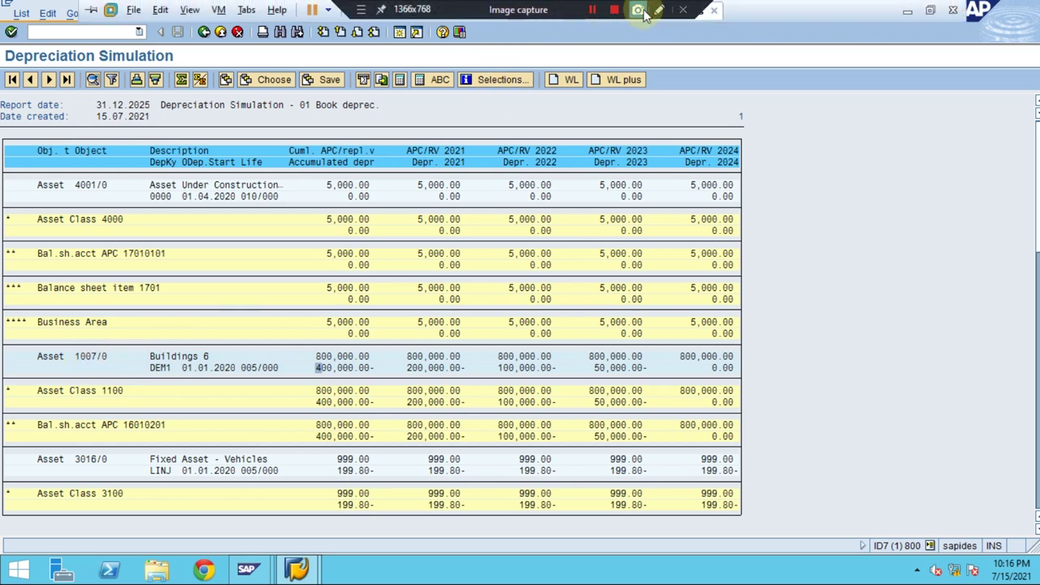
{"action": "left_click", "coordinate": [660, 12]}
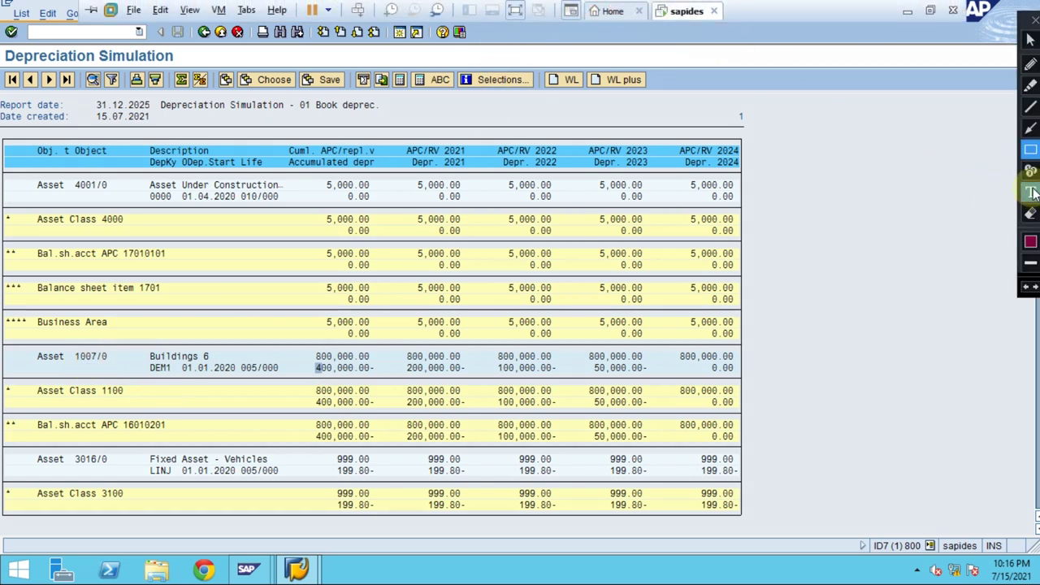
{"action": "left_click", "coordinate": [1031, 151]}
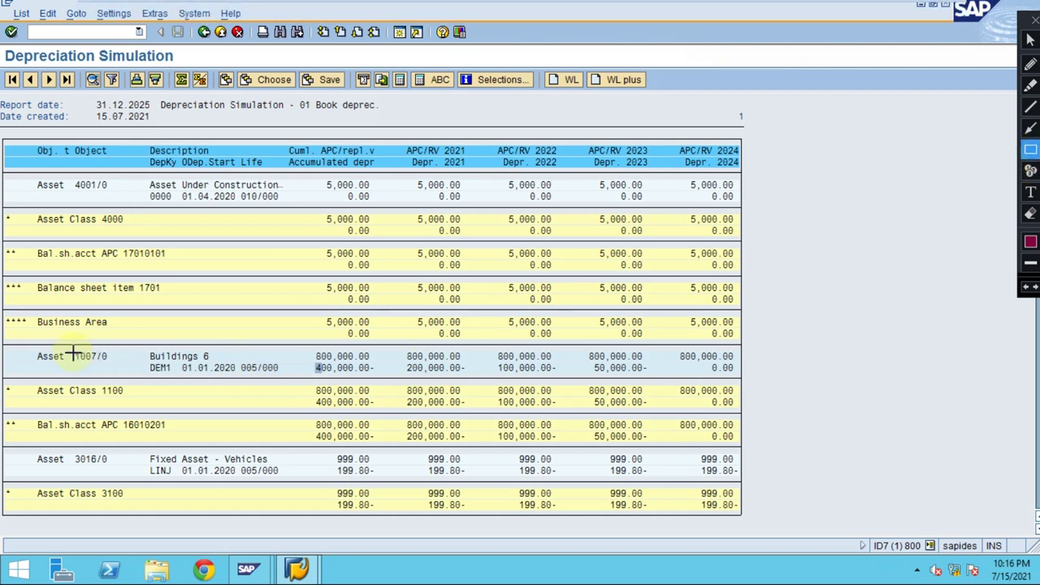
{"action": "mouse_move", "coordinate": [30, 349]}
{"action": "left_mouse_down"}
{"action": "mouse_move", "coordinate": [275, 379]}
{"action": "mouse_move", "coordinate": [737, 374]}
{"action": "left_mouse_up"}
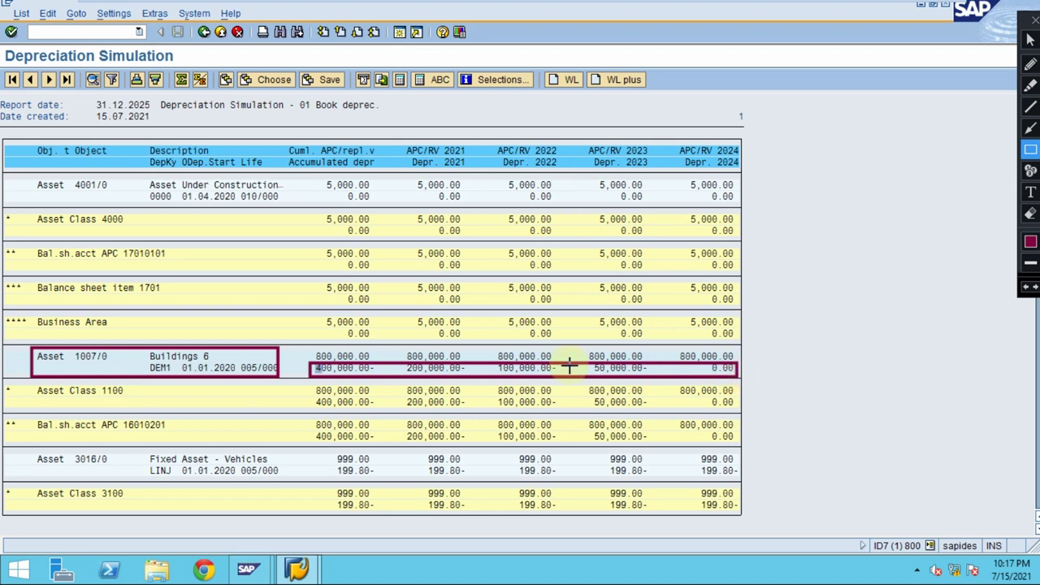
Draw red arrows to the 2024 column header and to asset 1007's 2023 depreciation and 2024 values, and clear the annotations.
{"action": "left_click", "coordinate": [1030, 128]}
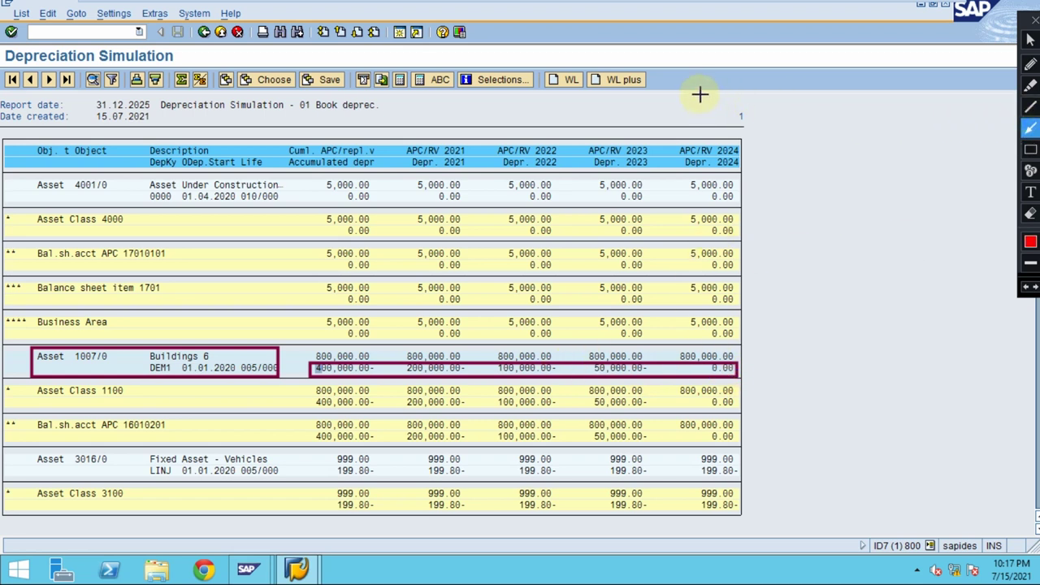
{"action": "left_click_drag", "start_coordinate": [701, 95], "coordinate": [702, 131]}
{"action": "left_click_drag", "start_coordinate": [676, 421], "coordinate": [630, 374]}
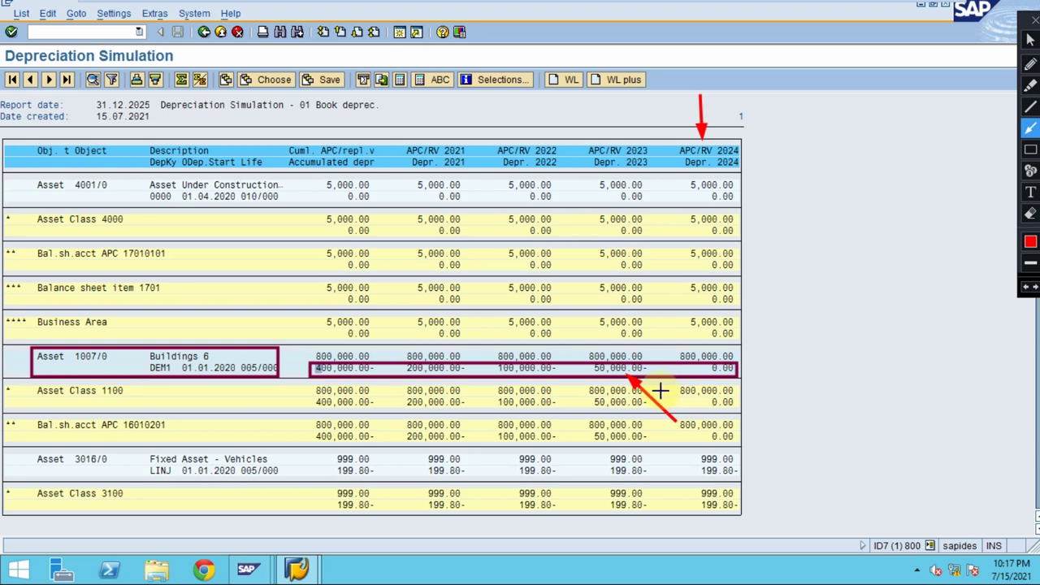
{"action": "left_click_drag", "start_coordinate": [829, 348], "coordinate": [741, 354]}
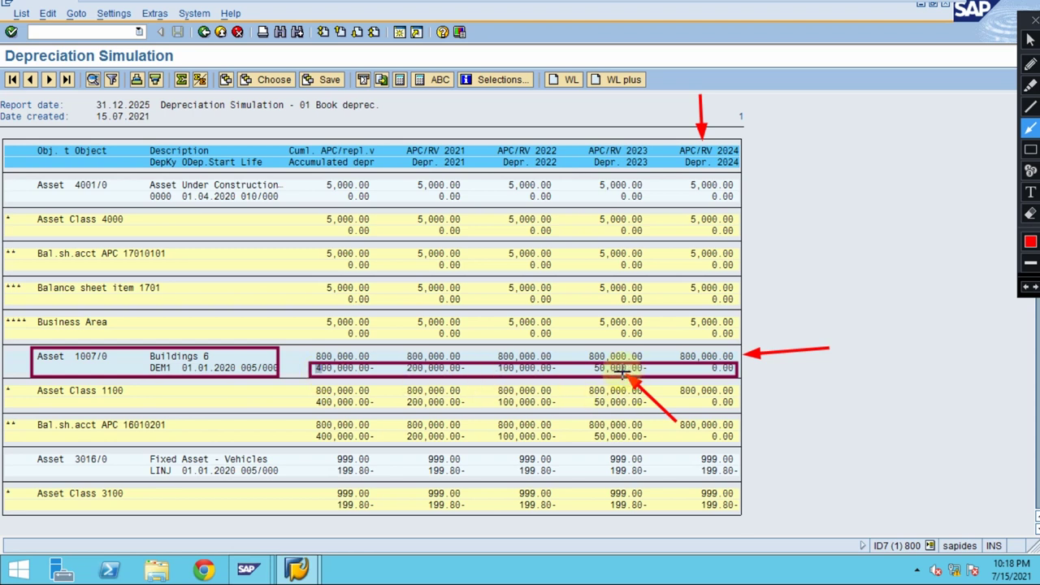
{"action": "key", "text": "ctrl+shift+h"}
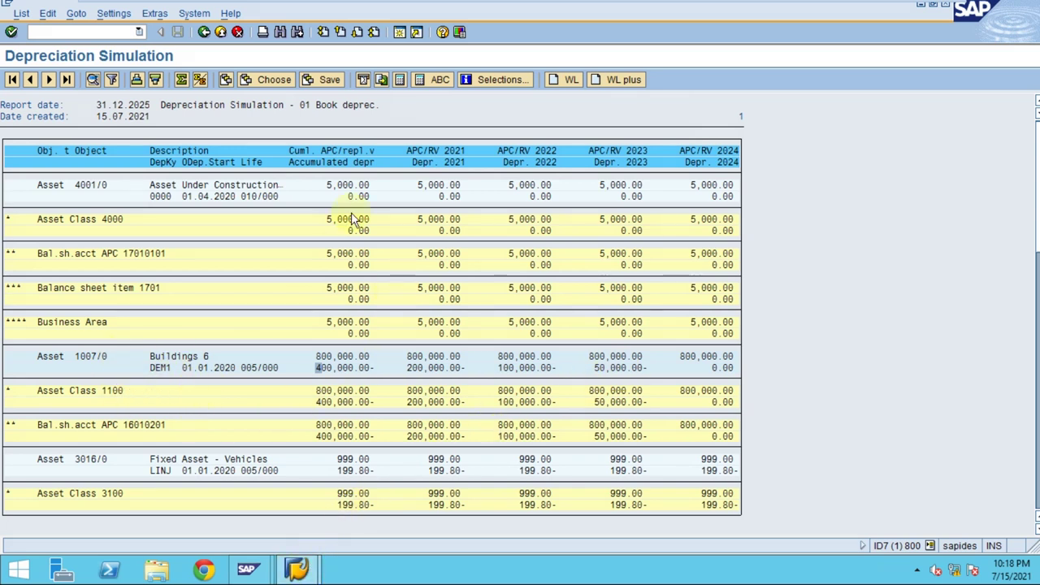
Open a new session and expand Accounting > Financial Accounting > Fixed Assets > Information System > Reports on Asset Accounting.
{"action": "left_click", "coordinate": [399, 31]}
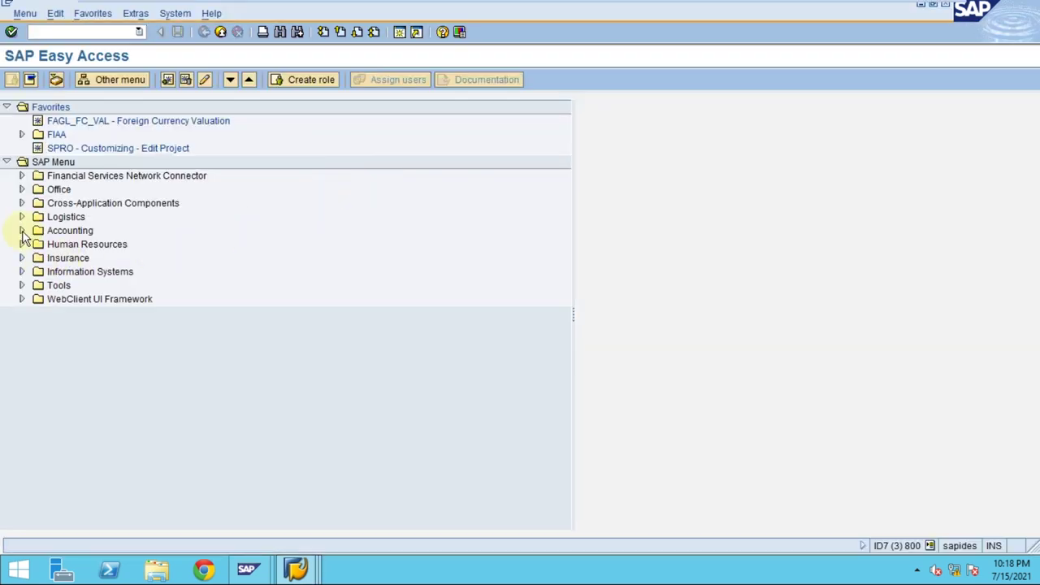
{"action": "left_click", "coordinate": [22, 230]}
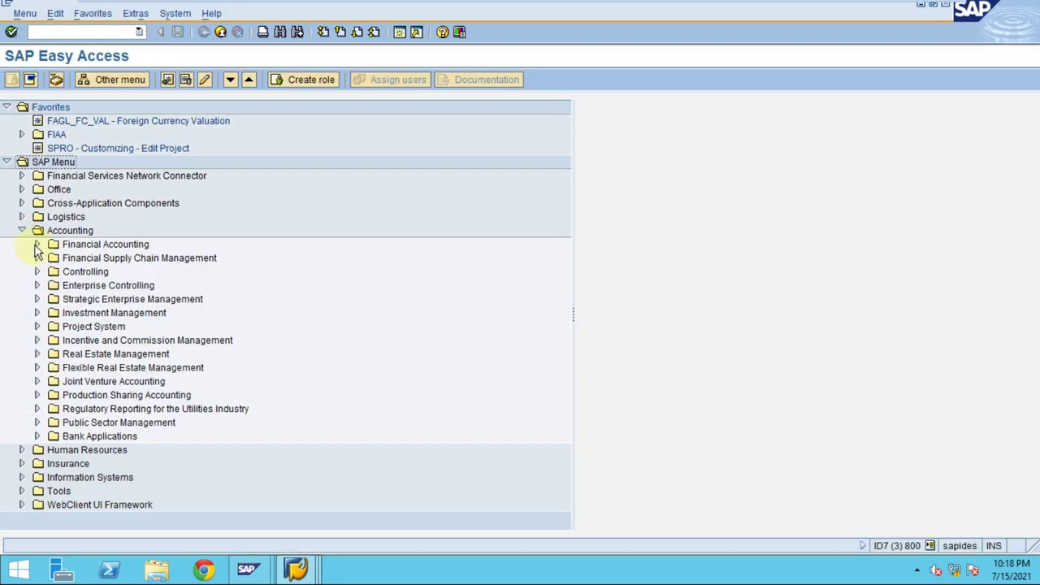
{"action": "left_click", "coordinate": [36, 244]}
{"action": "left_click", "coordinate": [52, 313]}
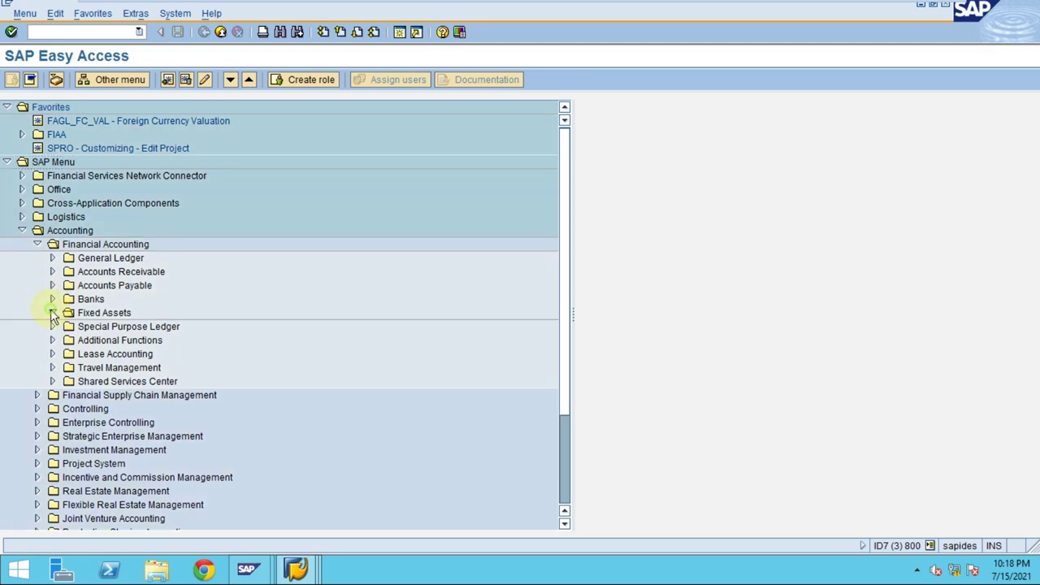
{"action": "left_click", "coordinate": [67, 368]}
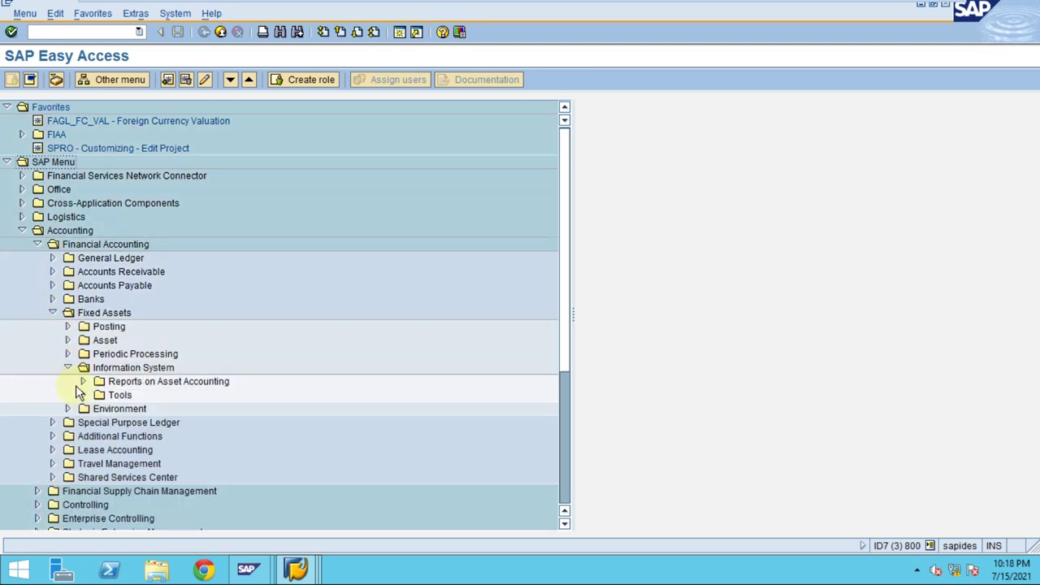
{"action": "left_click", "coordinate": [82, 382]}
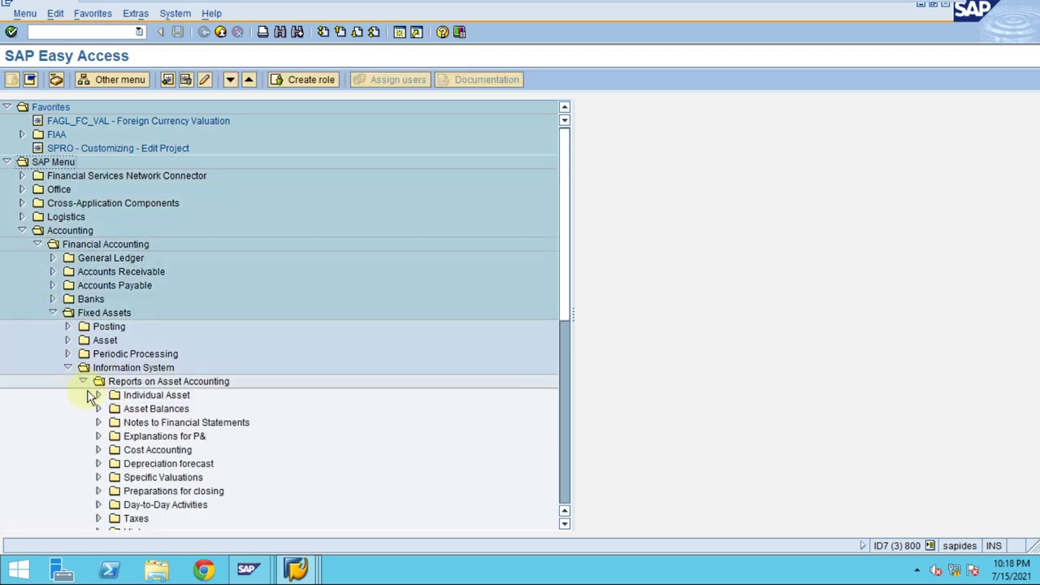
Expand the Depreciation forecast folder and open the report S_ALR_87012026 - Depreciation Current Year.
{"action": "left_click", "coordinate": [98, 464]}
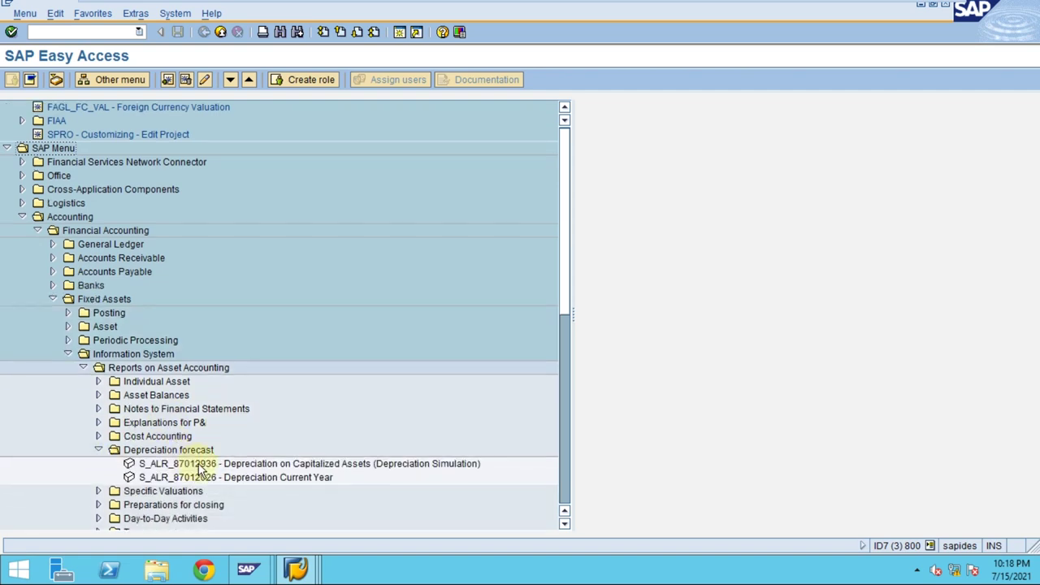
{"action": "left_click", "coordinate": [205, 480]}
{"action": "double_click", "coordinate": [206, 480]}
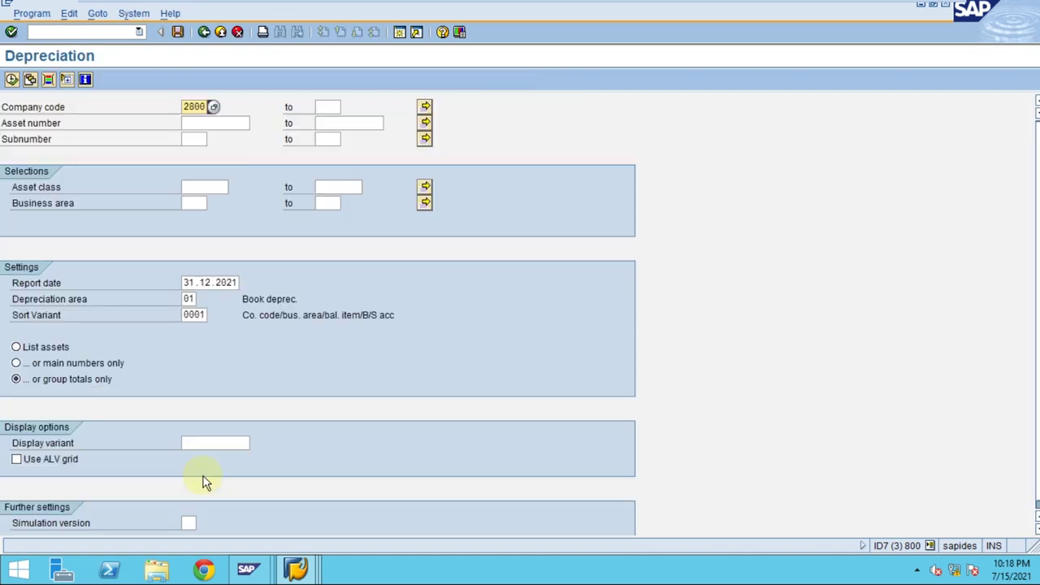
Set the report date to 31.12.2025, choose List assets, and execute the depreciation report.
{"action": "left_click_drag", "start_coordinate": [188, 285], "coordinate": [273, 288]}
{"action": "key", "text": "BackSpace"}
{"action": "left_click", "coordinate": [217, 297]}
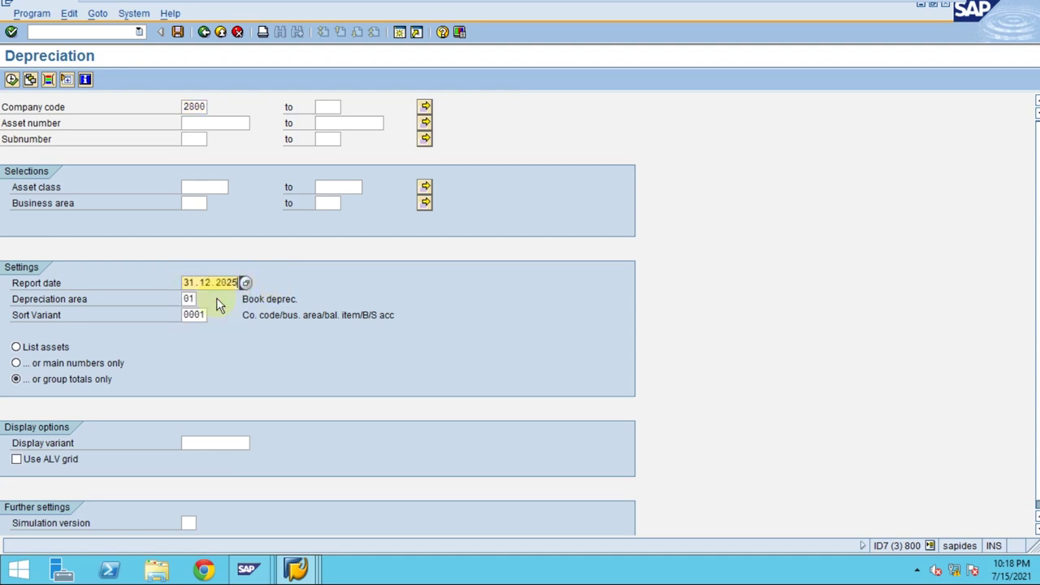
{"action": "left_click", "coordinate": [35, 349]}
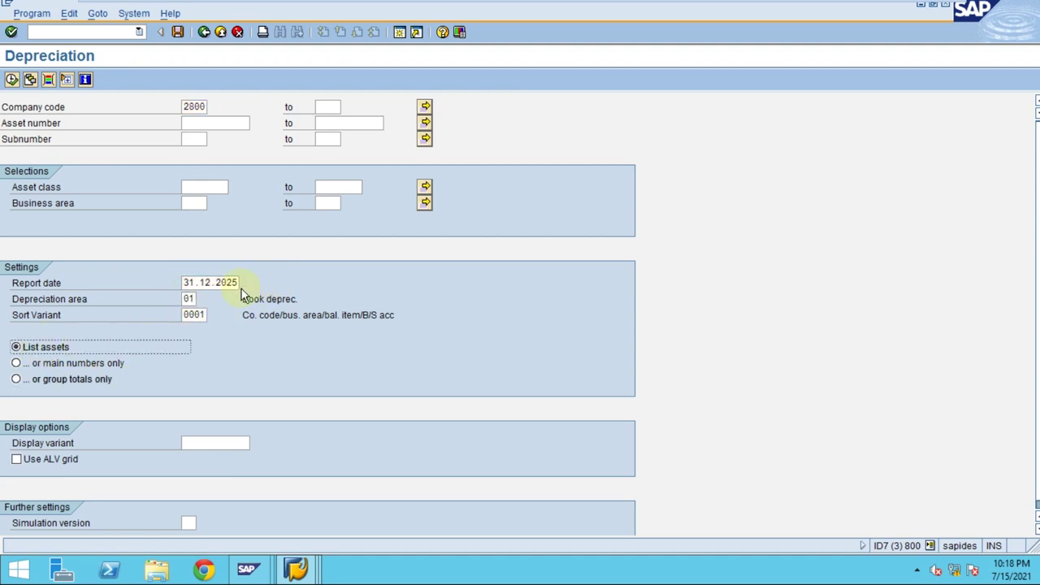
{"action": "left_click", "coordinate": [11, 79]}
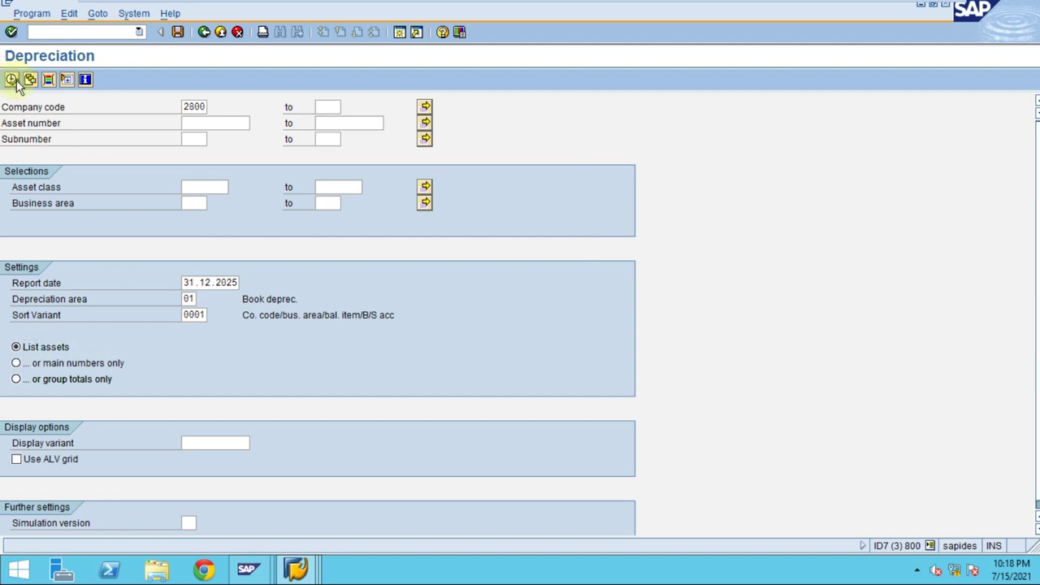
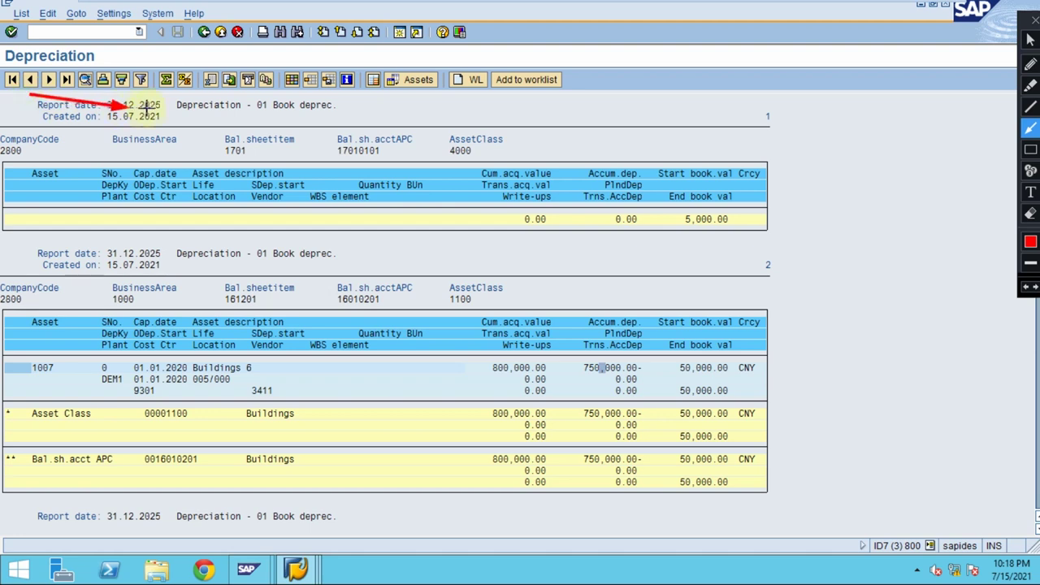
{"action": "key", "text": "Escape"}
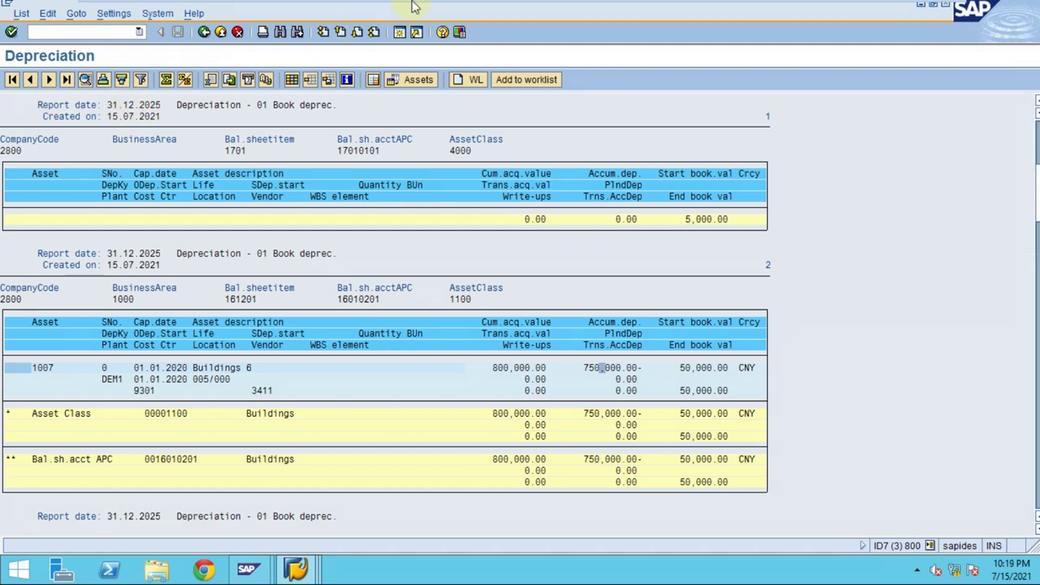
{"action": "mouse_move", "coordinate": [571, 7]}
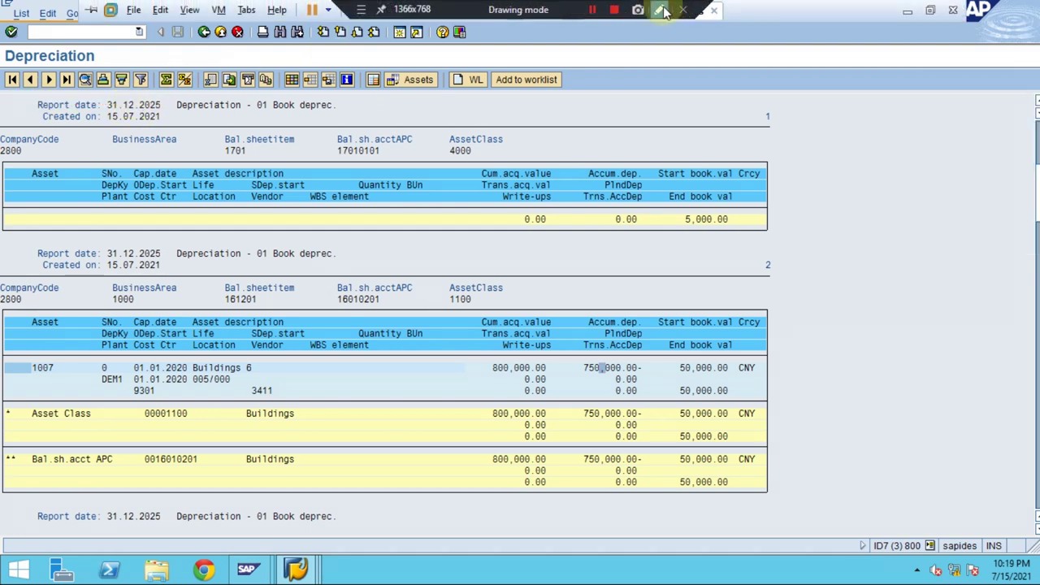
{"action": "left_click", "coordinate": [663, 9]}
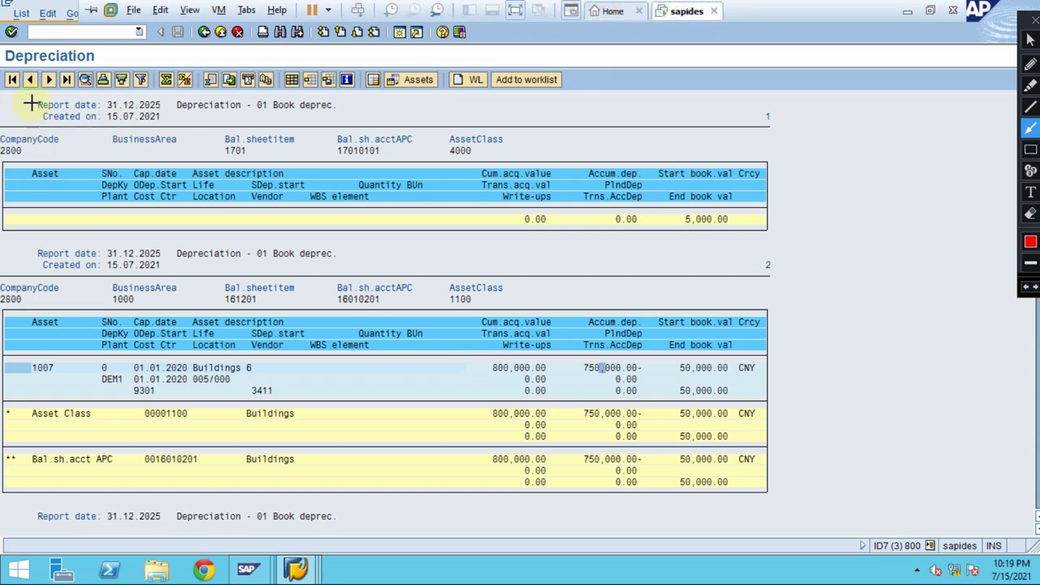
{"action": "left_click_drag", "start_coordinate": [31, 96], "coordinate": [172, 101]}
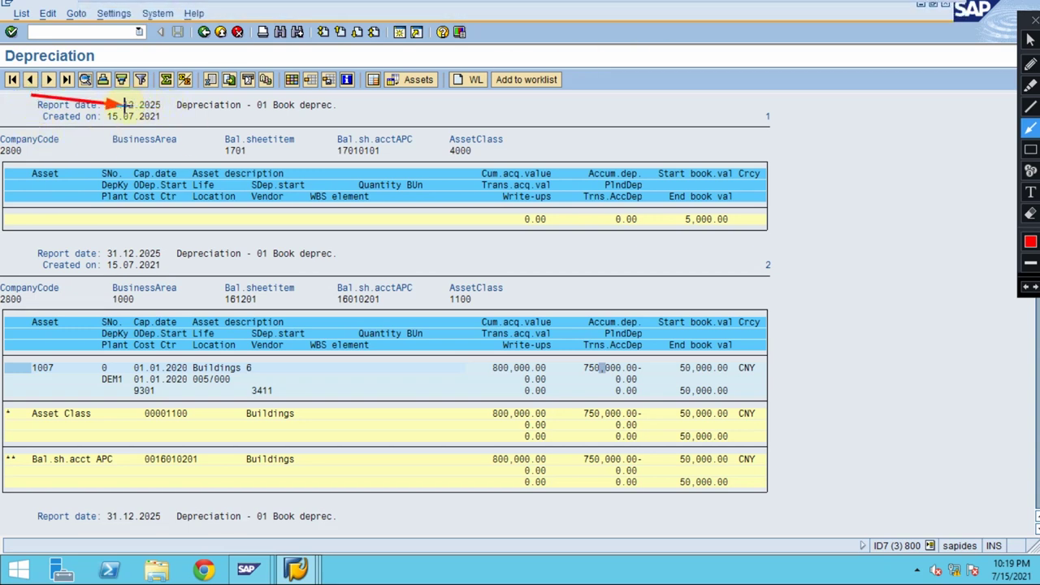
{"action": "key", "text": "Escape"}
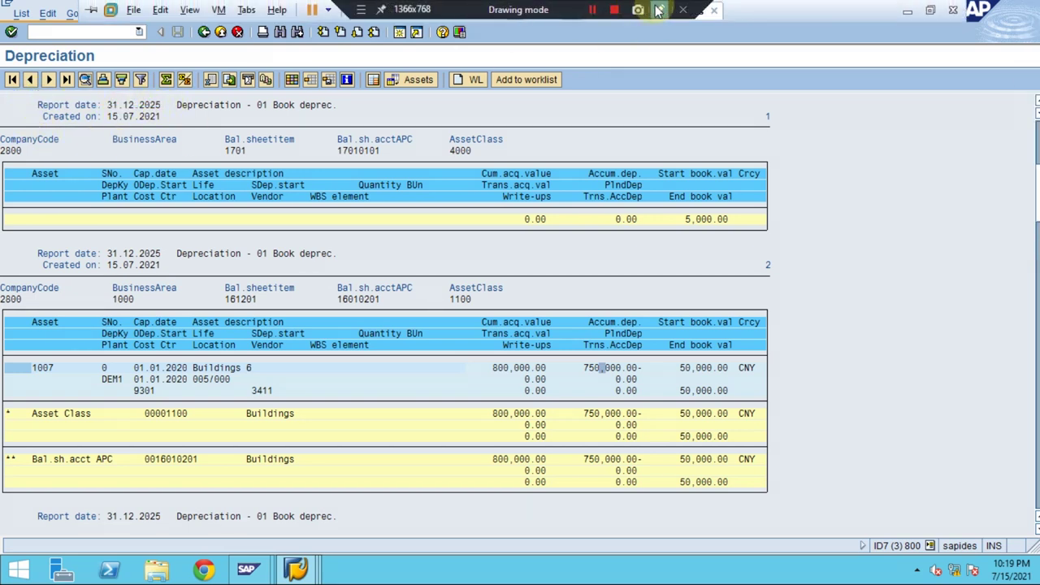
Outline the report date and asset 1007's cumulative acquisition value column with annotation rectangles.
{"action": "left_click", "coordinate": [659, 10]}
{"action": "left_click", "coordinate": [1031, 149]}
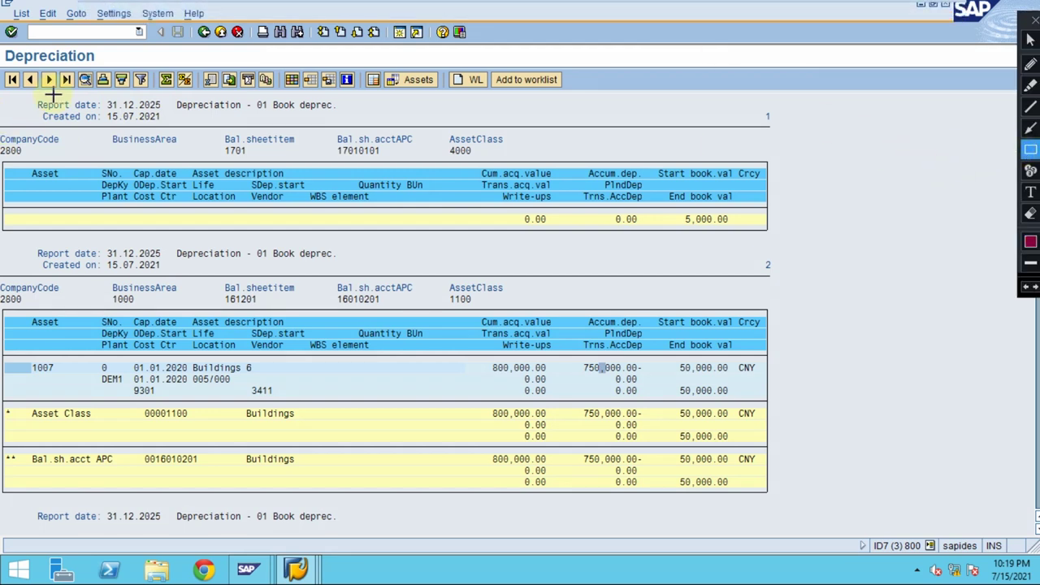
{"action": "left_click_drag", "start_coordinate": [28, 93], "coordinate": [168, 117]}
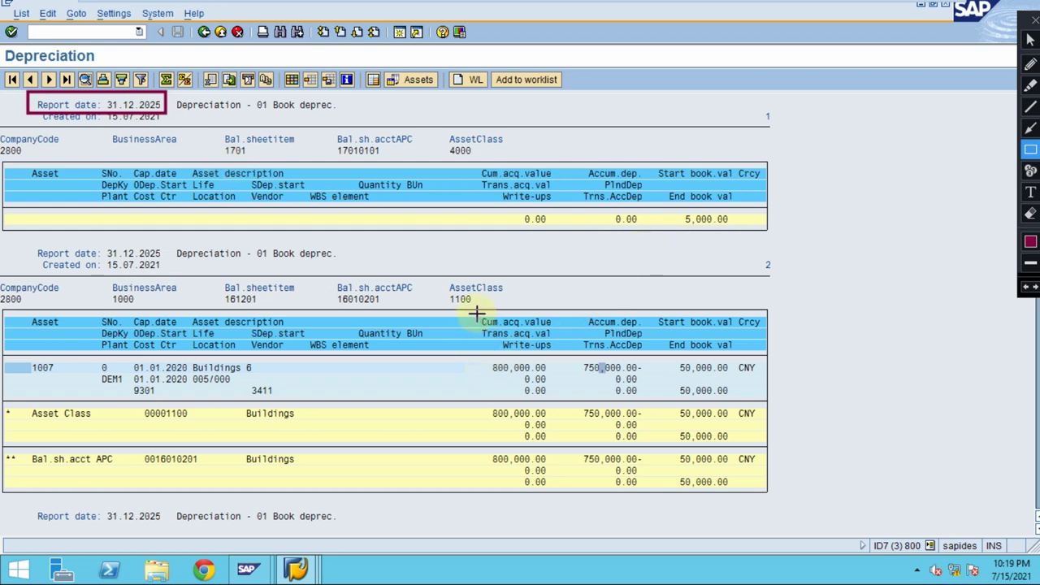
{"action": "left_click_drag", "start_coordinate": [477, 307], "coordinate": [552, 398]}
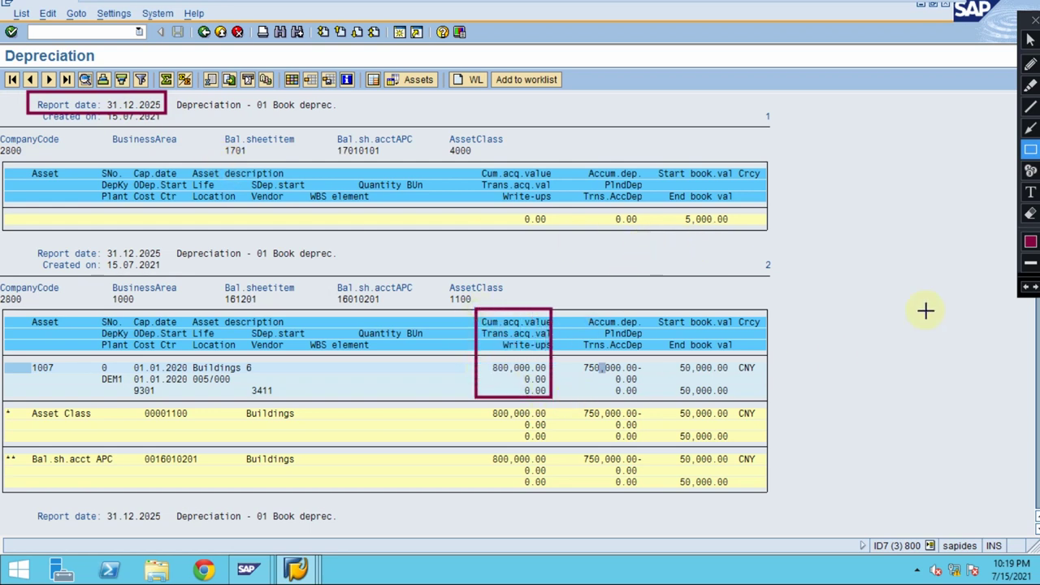
Place numbered marker 1 above the Accum.dep. column and draw a red arrow to asset 1007's accumulated depreciation.
{"action": "left_click", "coordinate": [1030, 174]}
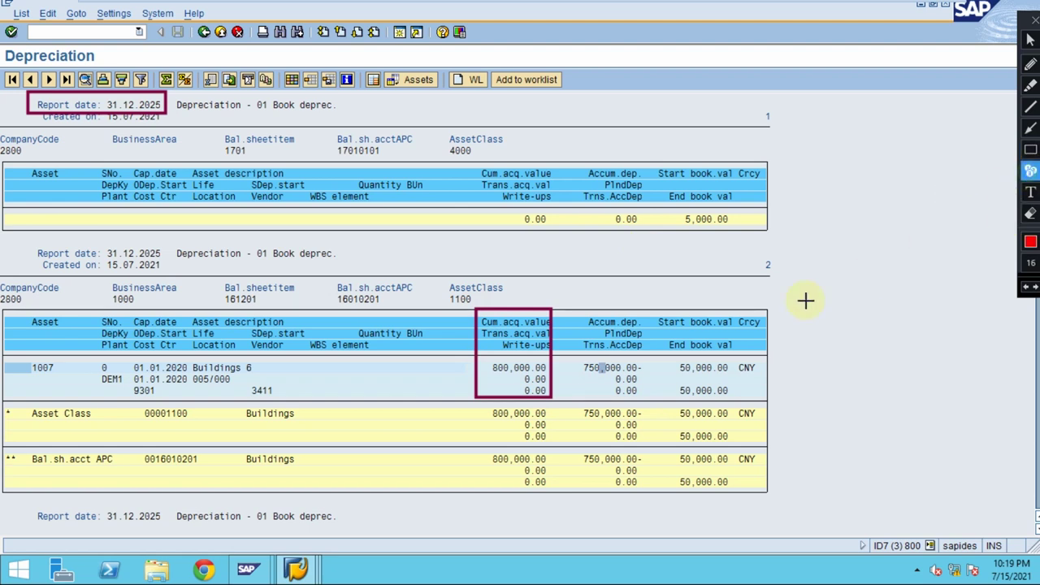
{"action": "left_click", "coordinate": [607, 310]}
{"action": "left_click", "coordinate": [1031, 128]}
{"action": "left_click_drag", "start_coordinate": [820, 445], "coordinate": [640, 376]}
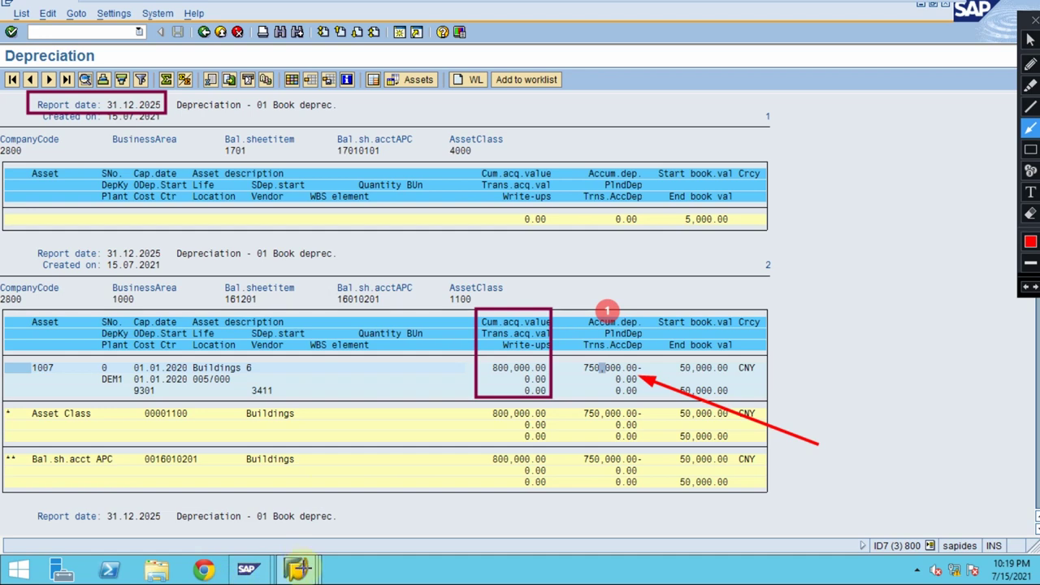
Clear the annotations, switch to the Depreciation Simulation report, and examine asset 1007's accumulated and yearly depreciation through 2023.
{"action": "left_click", "coordinate": [300, 572]}
{"action": "mouse_move", "coordinate": [301, 572]}
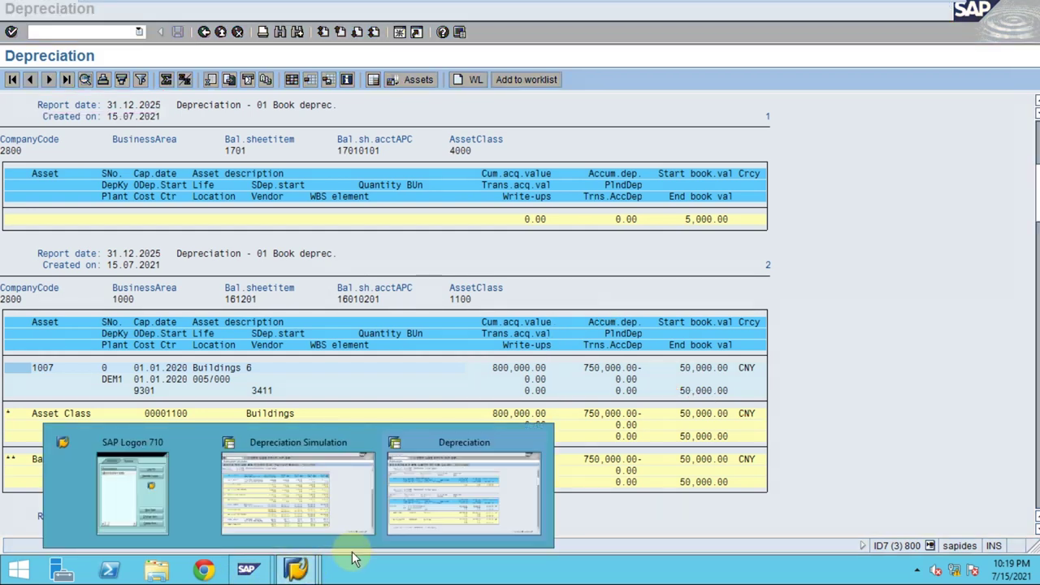
{"action": "left_click", "coordinate": [319, 523]}
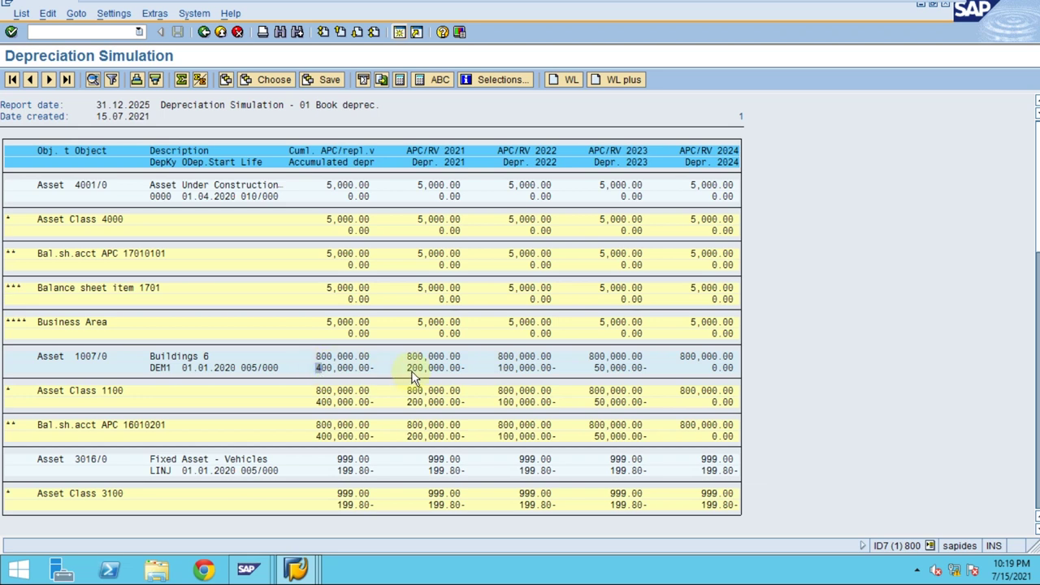
{"action": "left_click", "coordinate": [595, 372]}
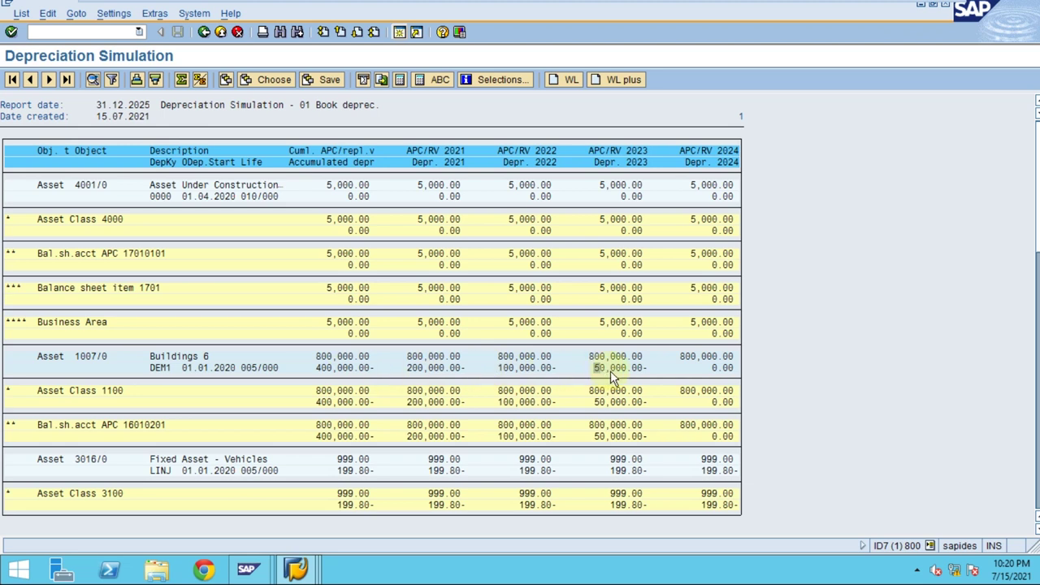
Compare asset 1007's accumulated depreciation in the Depreciation report with its yearly values in the Depreciation Simulation report.
{"action": "left_click", "coordinate": [297, 569]}
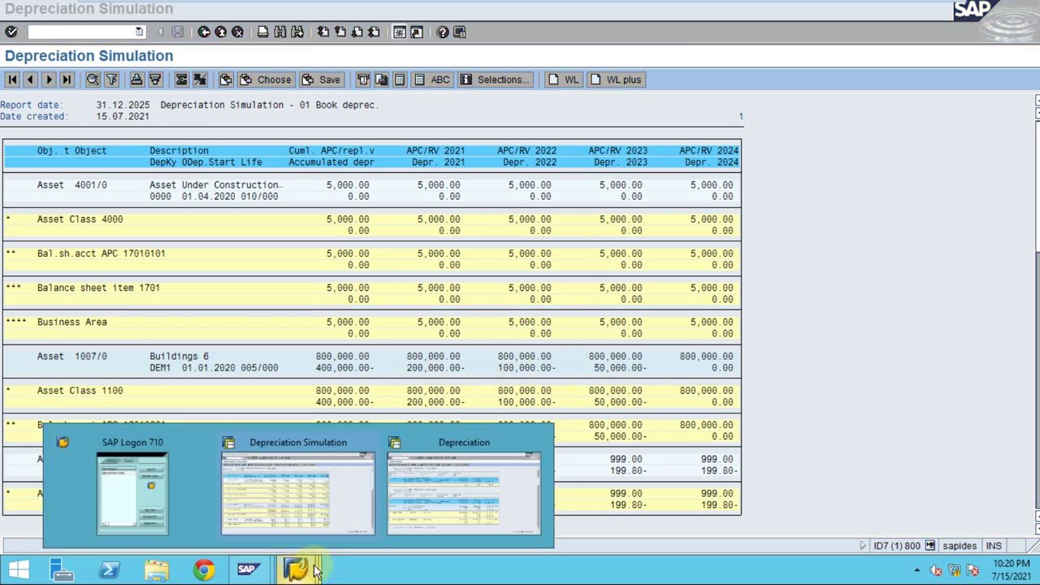
{"action": "left_click", "coordinate": [466, 495]}
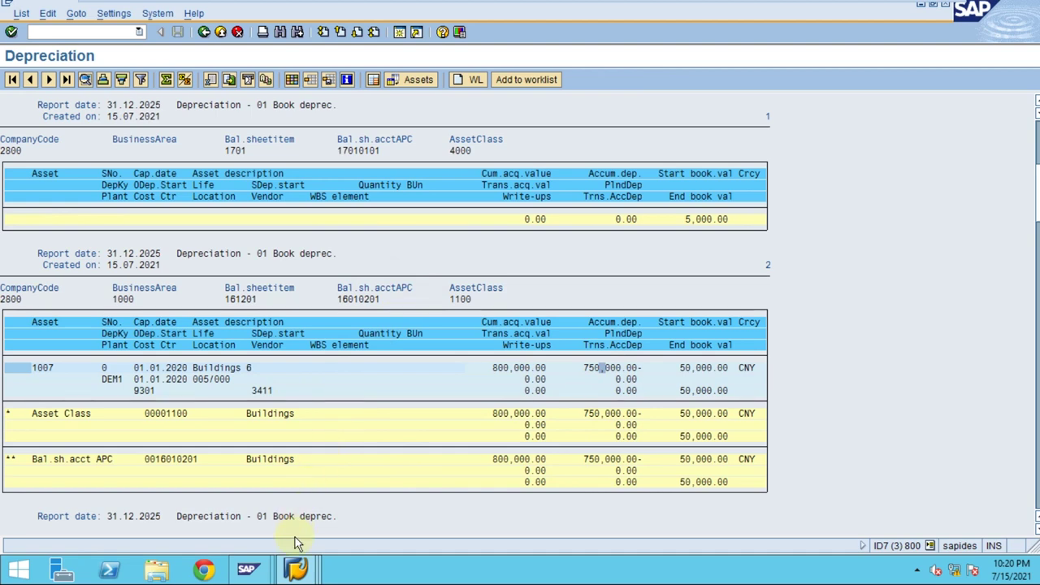
{"action": "left_click", "coordinate": [297, 569]}
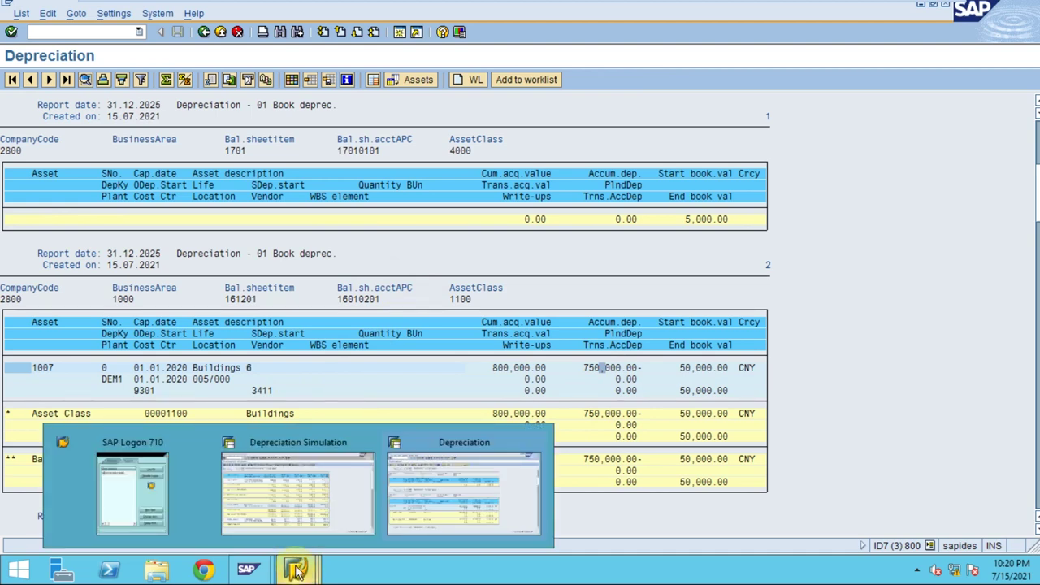
{"action": "left_click", "coordinate": [297, 508]}
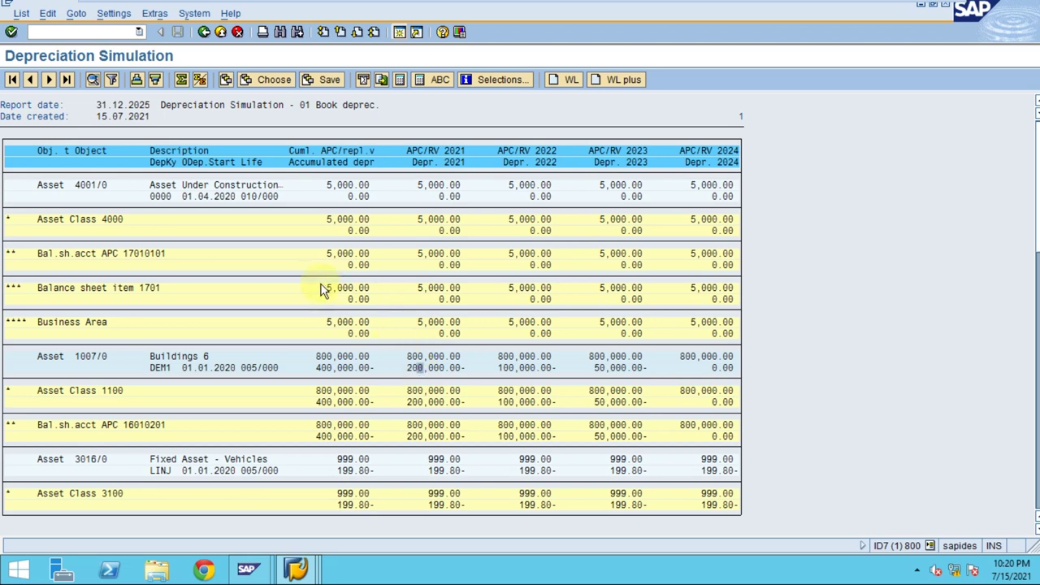
Draw red annotation arrows to Bal.sh.acct APC 17010101 and Balance sheet item 1701, and dismiss the annotations.
{"action": "mouse_move", "coordinate": [439, 6]}
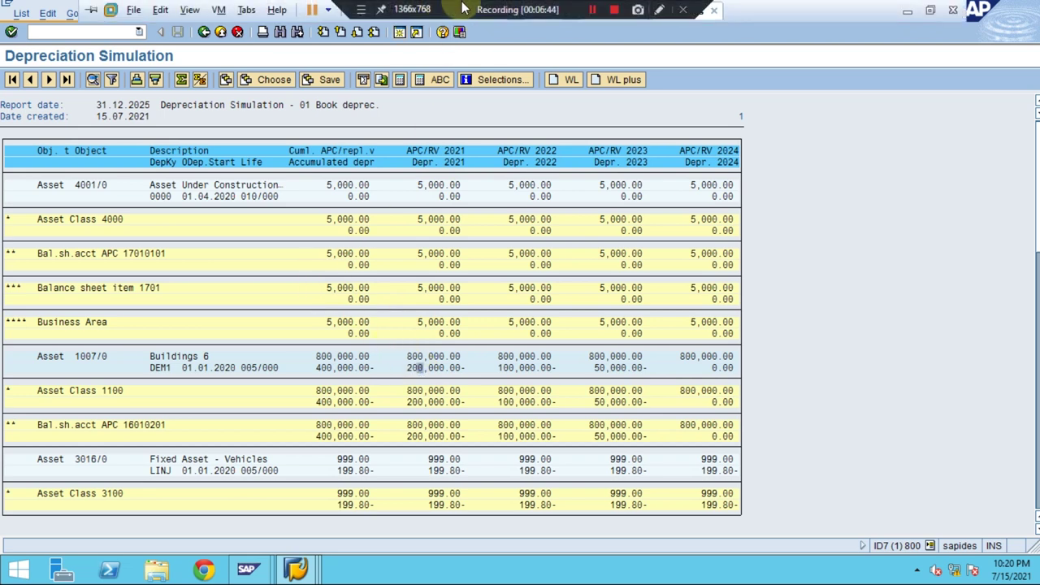
{"action": "left_click", "coordinate": [660, 10]}
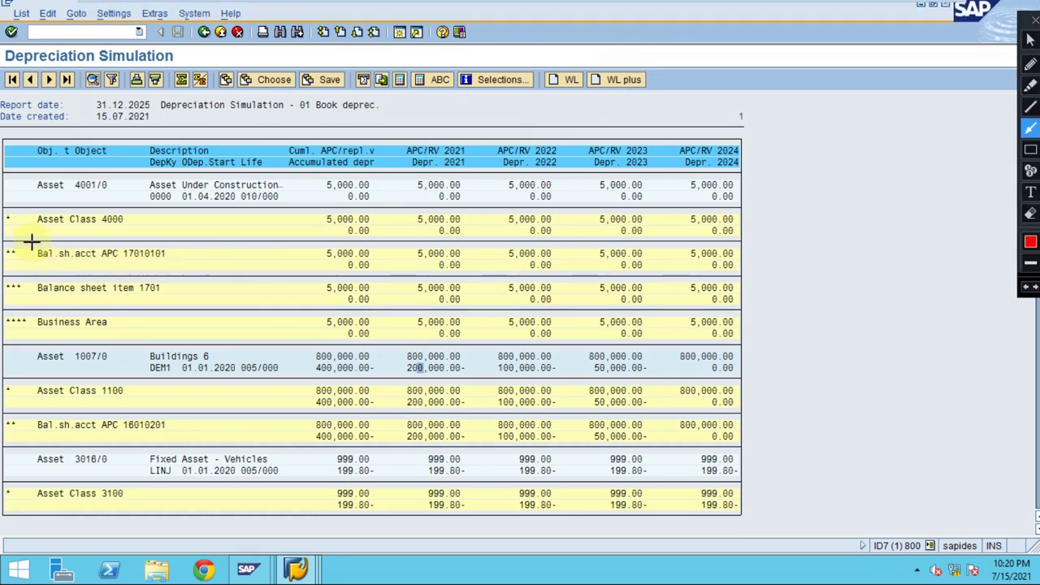
{"action": "left_click_drag", "start_coordinate": [32, 242], "coordinate": [116, 253]}
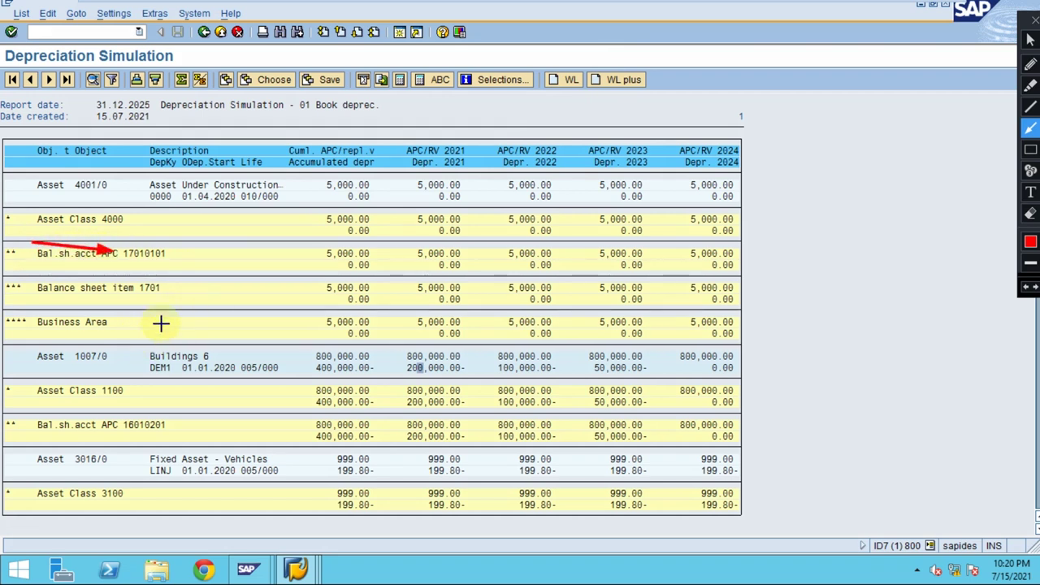
{"action": "left_click_drag", "start_coordinate": [213, 324], "coordinate": [161, 296]}
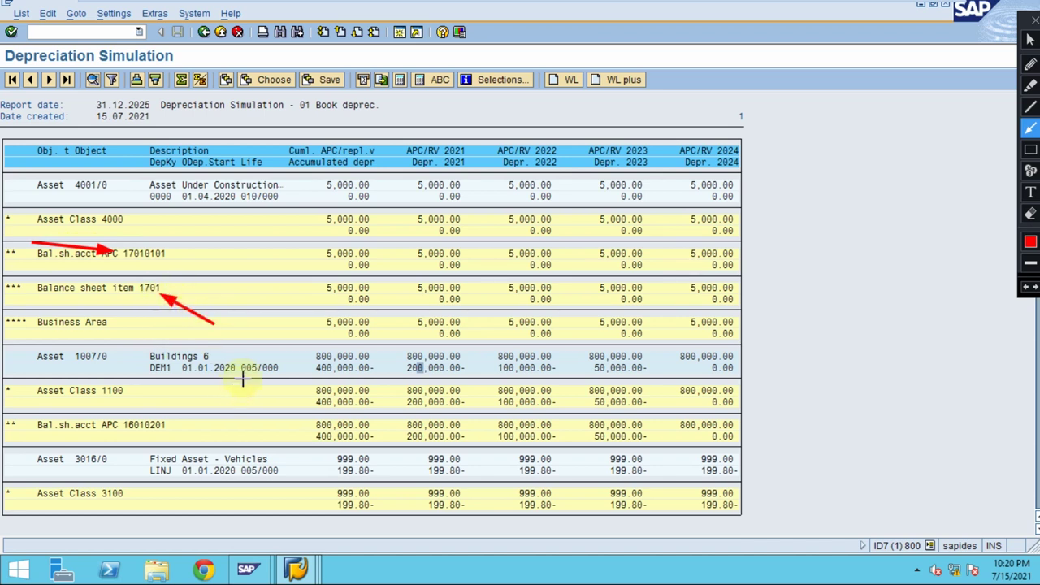
{"action": "key", "text": "Escape"}
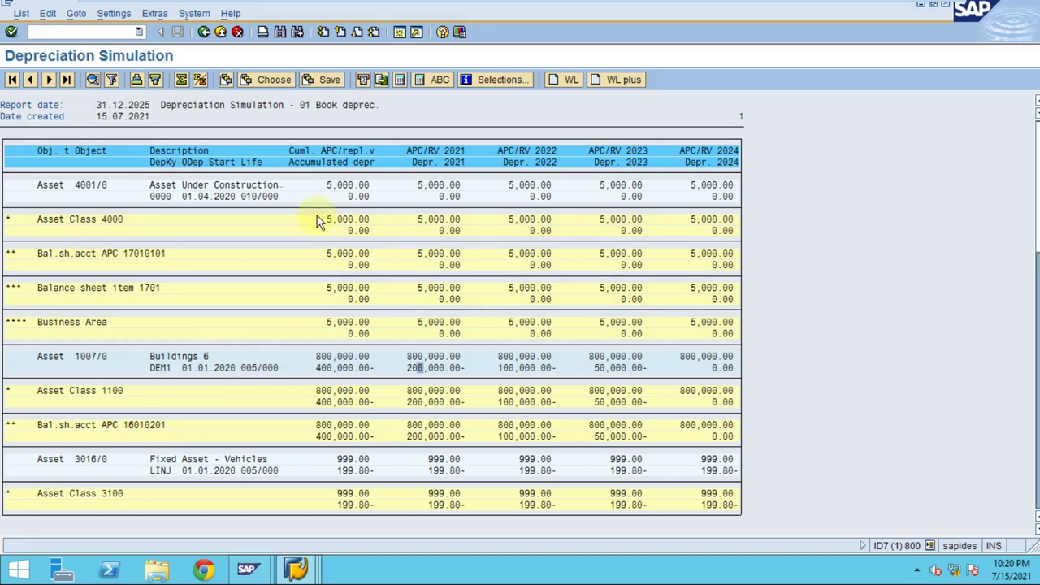
Return from the Depreciation Simulation results to the report's selection screen.
{"action": "left_click", "coordinate": [204, 33]}
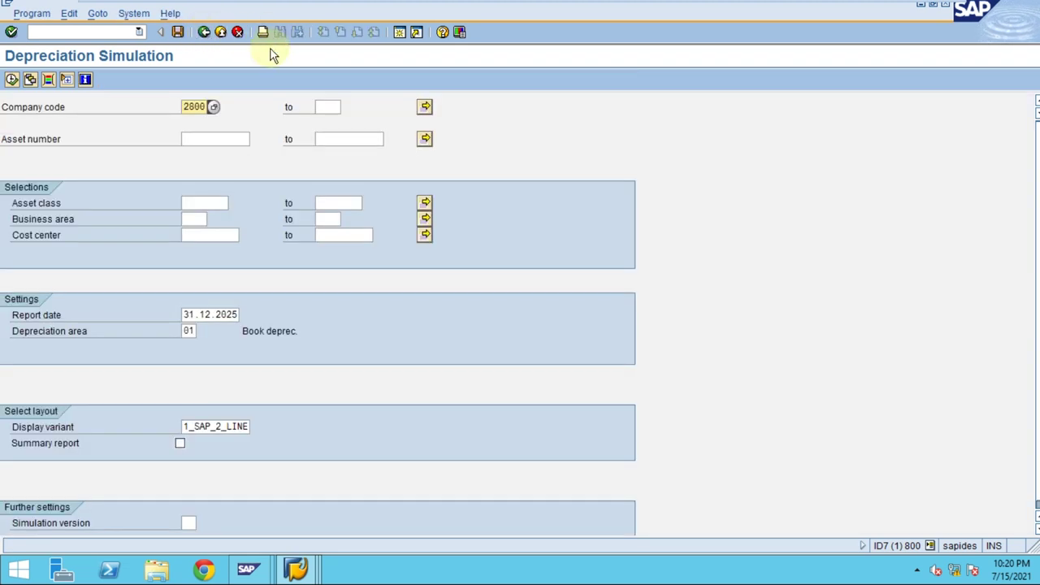
{"action": "mouse_move", "coordinate": [580, 4]}
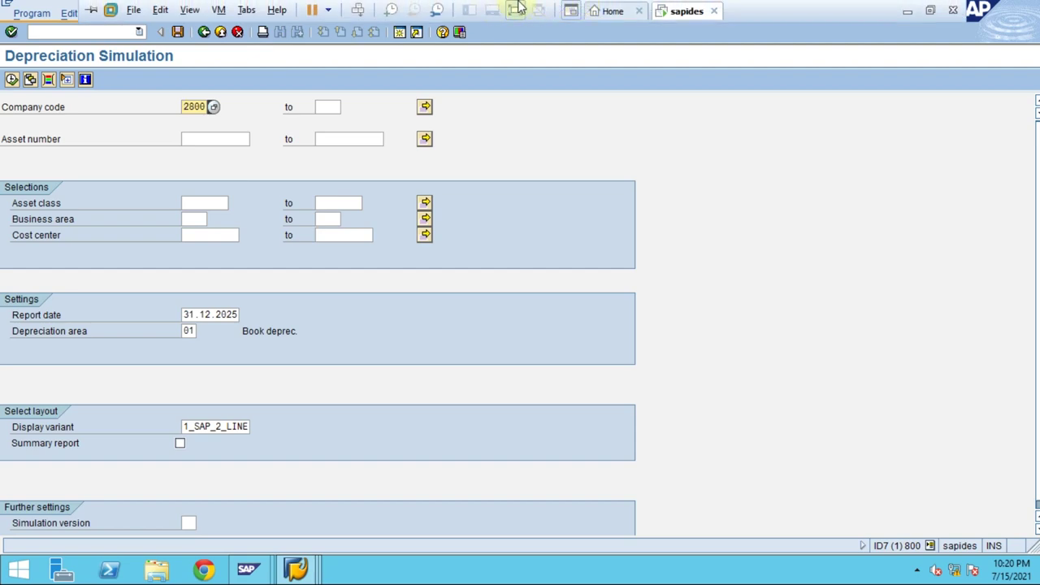